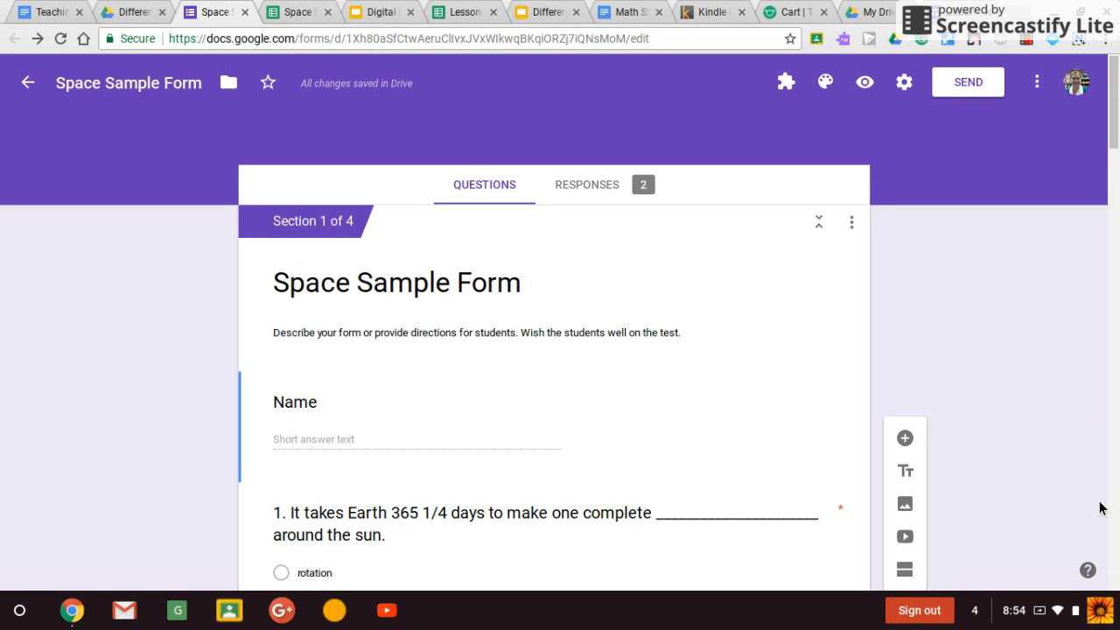
Look through all four sections of the form, including each question and the review sections with their videos and repeated questions.
{"action": "scroll", "coordinate": [1112, 151], "scroll_direction": "down", "scroll_amount": 2}
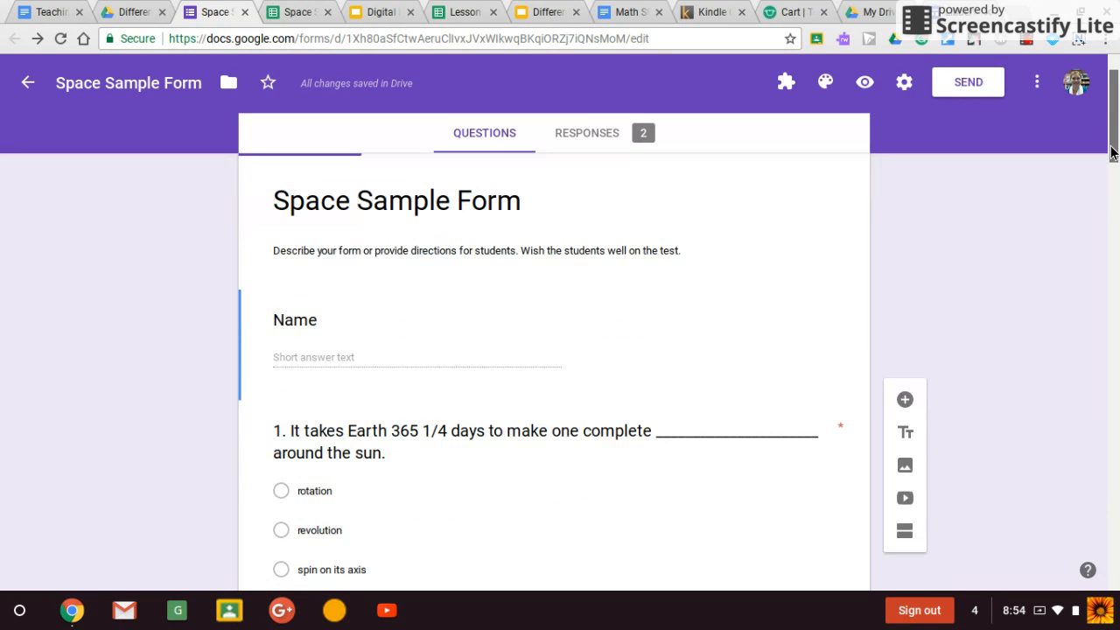
{"action": "left_click_drag", "start_coordinate": [1113, 151], "coordinate": [1114, 177]}
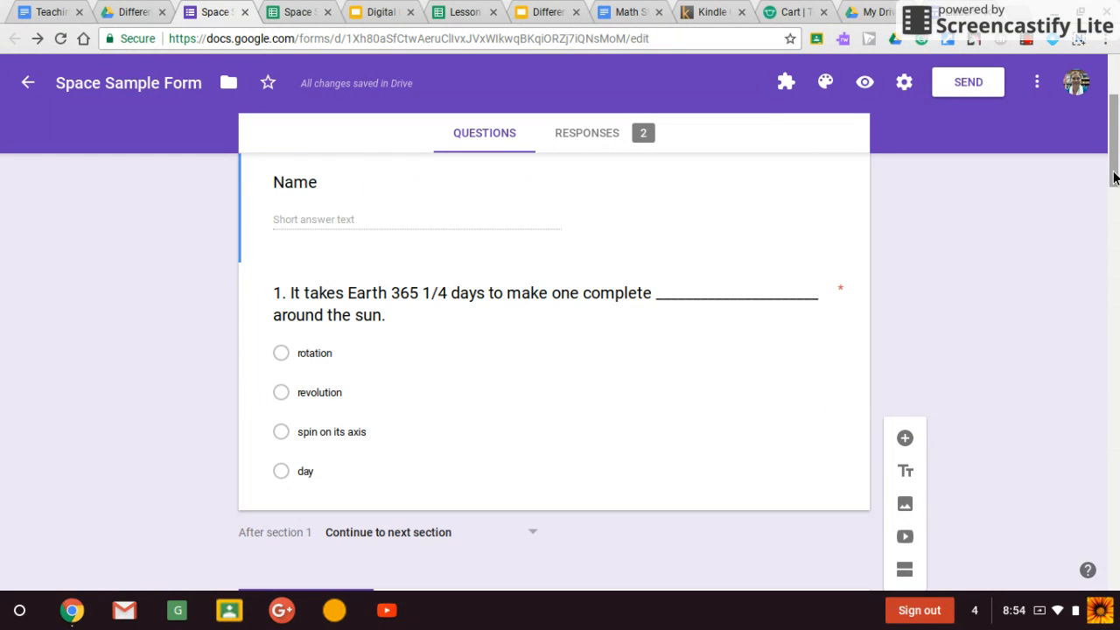
{"action": "left_click_drag", "start_coordinate": [1114, 178], "coordinate": [1115, 167]}
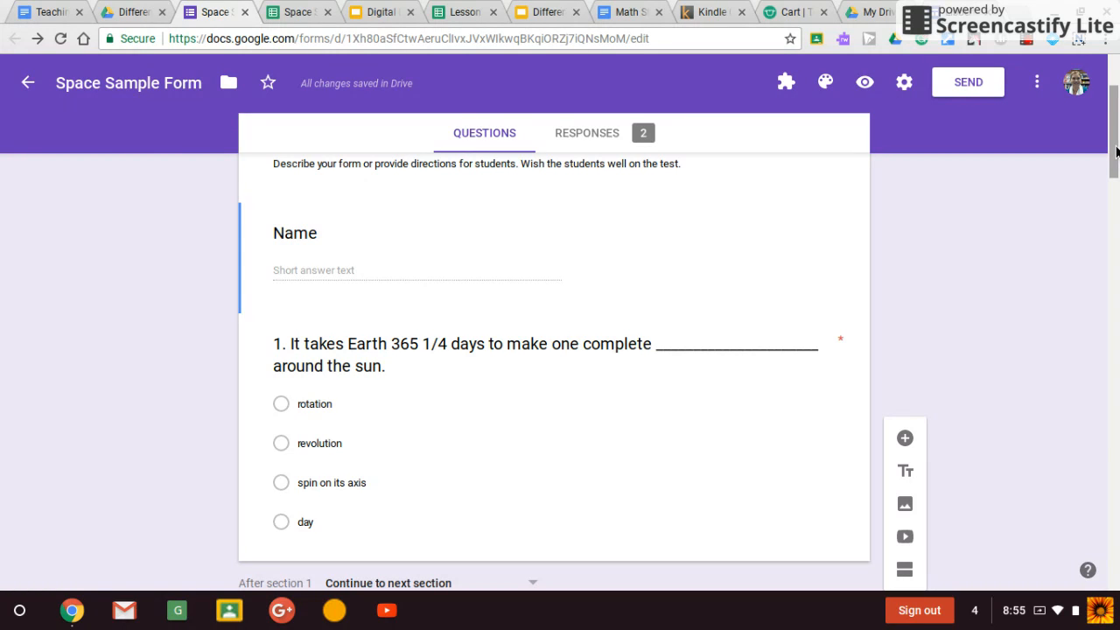
{"action": "left_click_drag", "start_coordinate": [1117, 149], "coordinate": [1114, 110]}
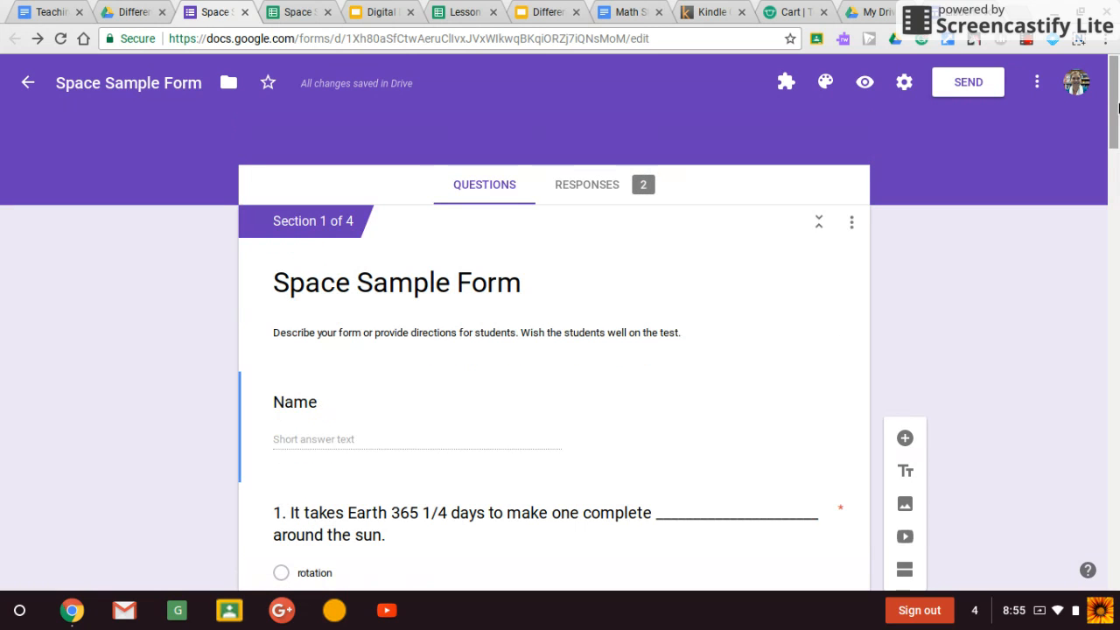
{"action": "left_click_drag", "start_coordinate": [1115, 110], "coordinate": [1117, 81]}
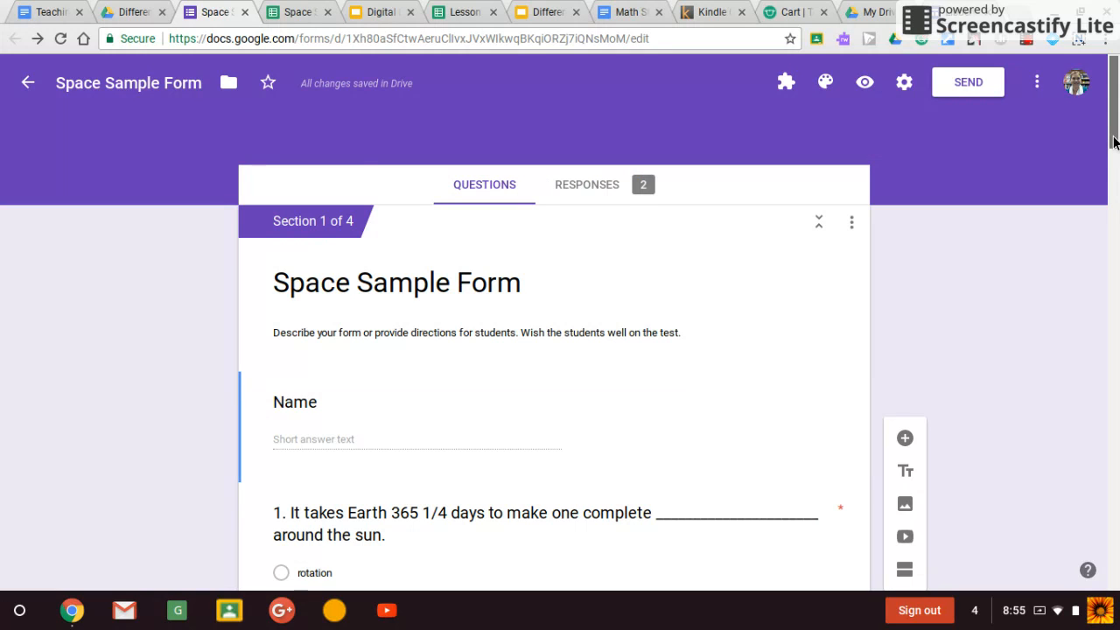
{"action": "scroll", "coordinate": [356, 364], "scroll_direction": "down", "scroll_amount": 2}
{"action": "left_click_drag", "start_coordinate": [1118, 158], "coordinate": [1118, 231]}
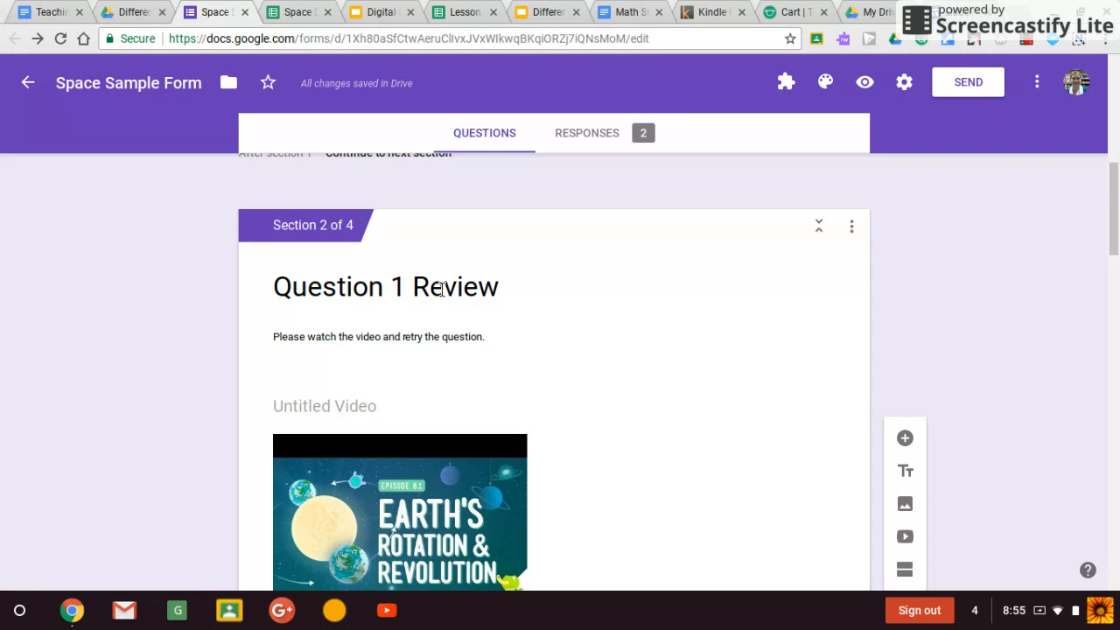
{"action": "left_click_drag", "start_coordinate": [1112, 187], "coordinate": [1117, 241]}
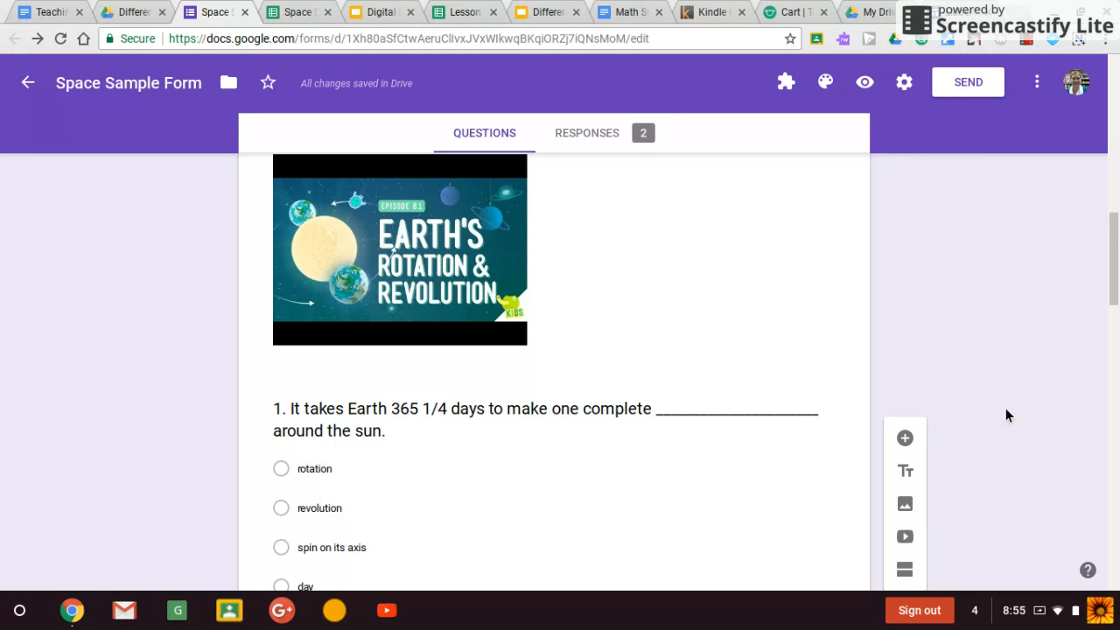
{"action": "left_click_drag", "start_coordinate": [1117, 257], "coordinate": [1117, 145]}
{"action": "left_click", "coordinate": [573, 320]}
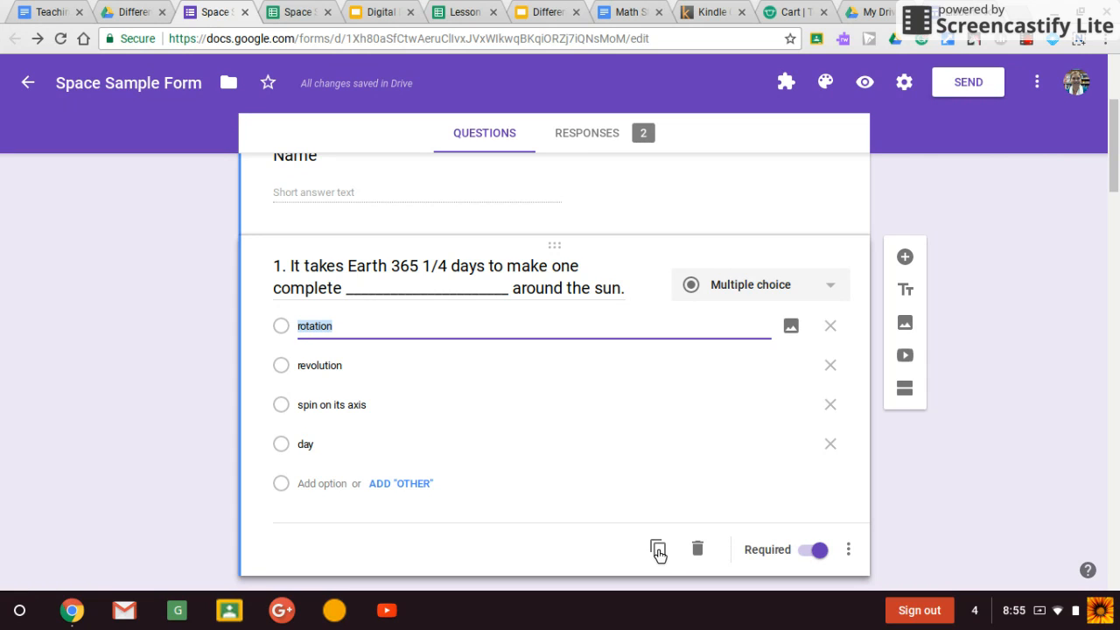
{"action": "mouse_move", "coordinate": [1114, 171]}
{"action": "left_mouse_down"}
{"action": "mouse_move", "coordinate": [1117, 210]}
{"action": "mouse_move", "coordinate": [1117, 184]}
{"action": "left_mouse_up"}
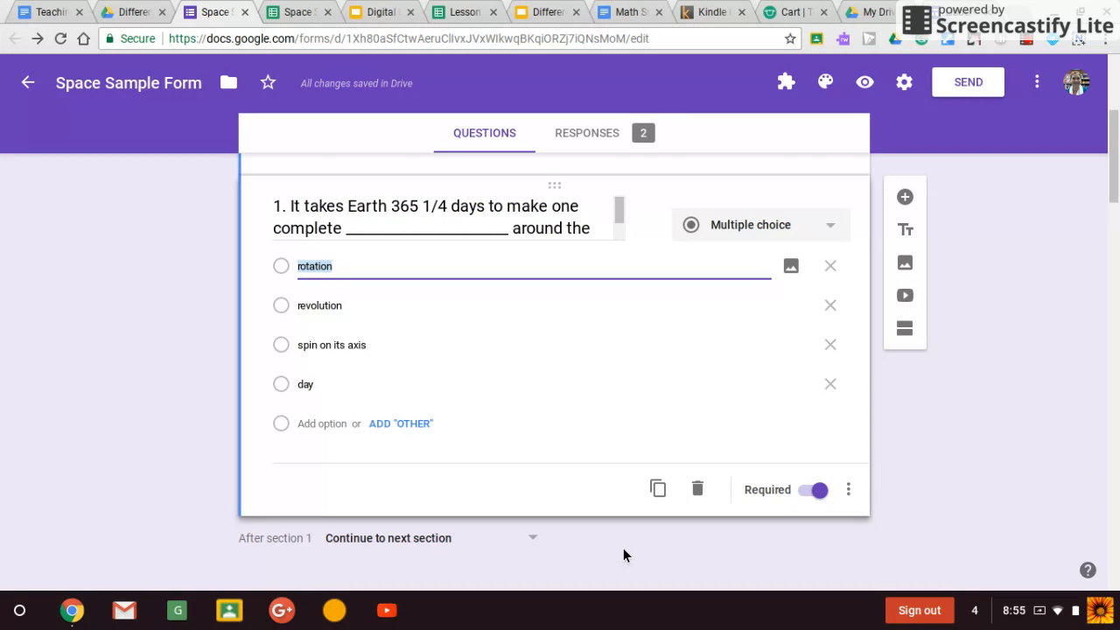
{"action": "left_click_drag", "start_coordinate": [1116, 166], "coordinate": [1118, 380]}
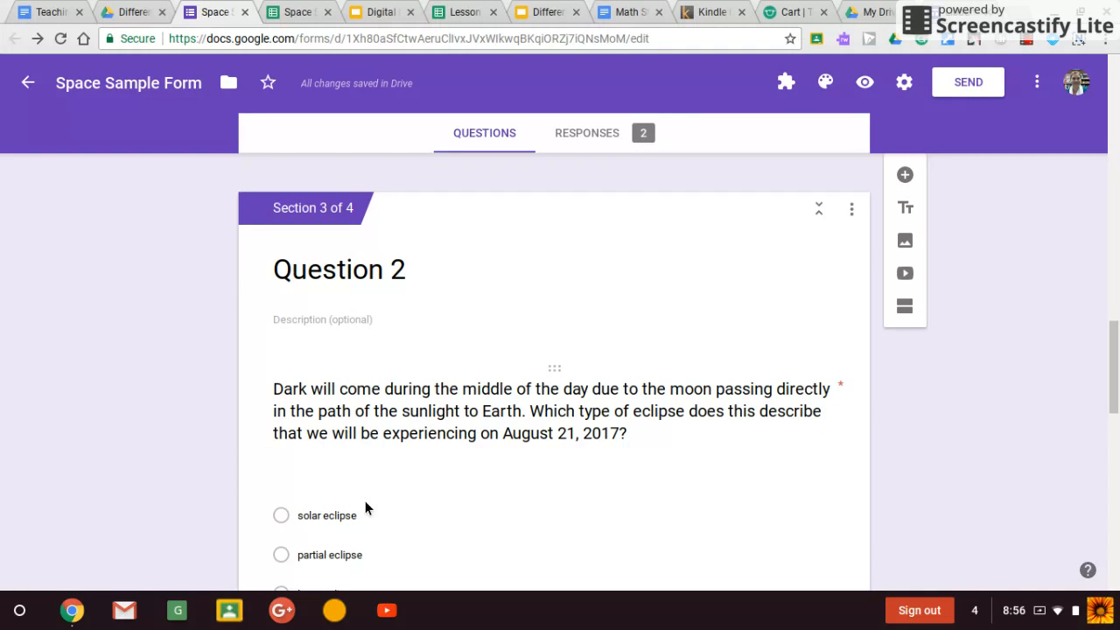
{"action": "left_click_drag", "start_coordinate": [1115, 354], "coordinate": [1117, 445]}
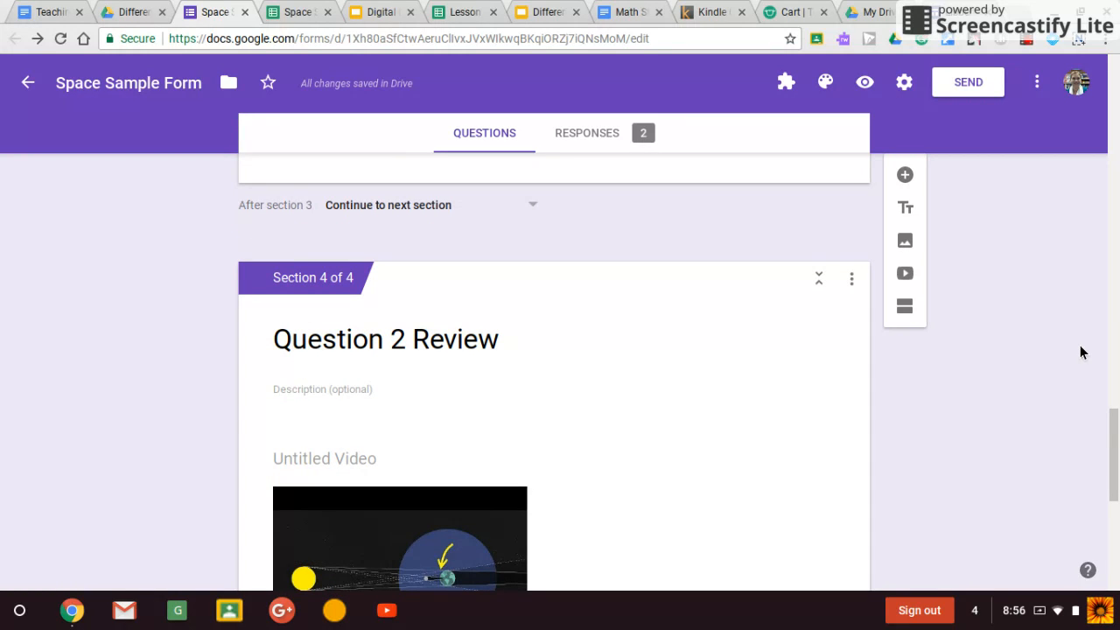
{"action": "scroll", "coordinate": [1082, 352], "scroll_direction": "down", "scroll_amount": 3}
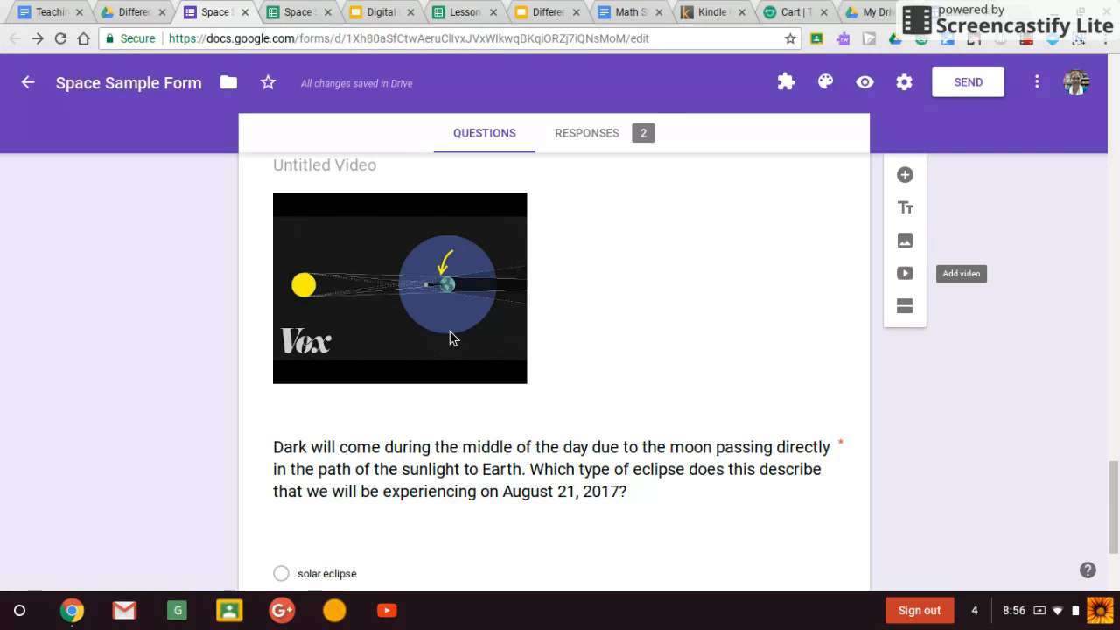
{"action": "left_click_drag", "start_coordinate": [1117, 475], "coordinate": [1118, 505]}
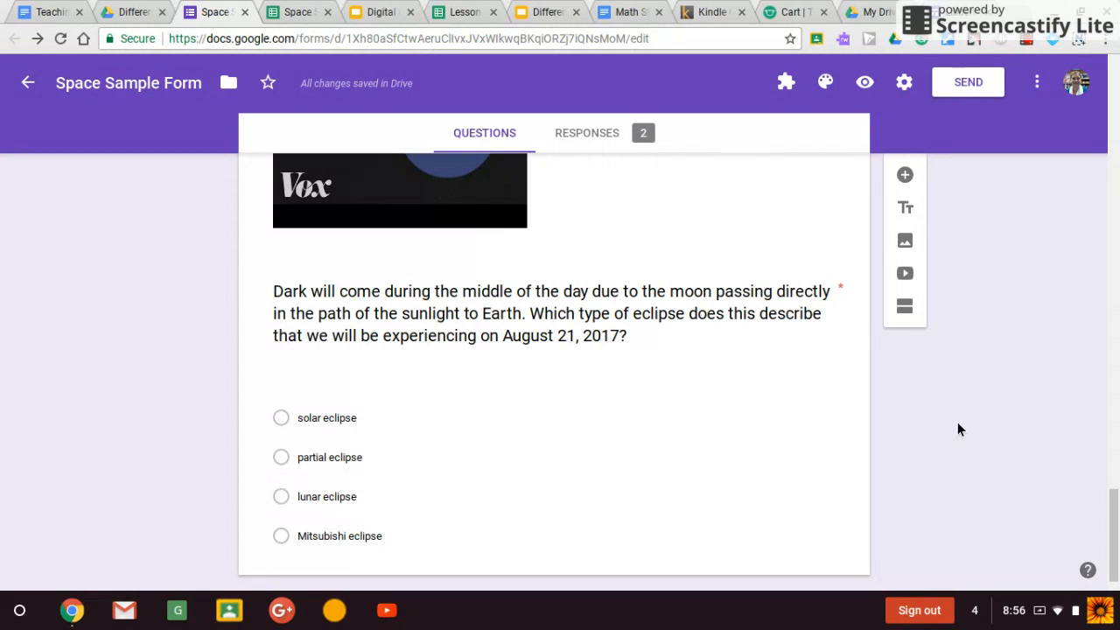
Turn on "Go to section based on answer" for question 1 in section 1.
{"action": "left_click_drag", "start_coordinate": [1116, 537], "coordinate": [1117, 146]}
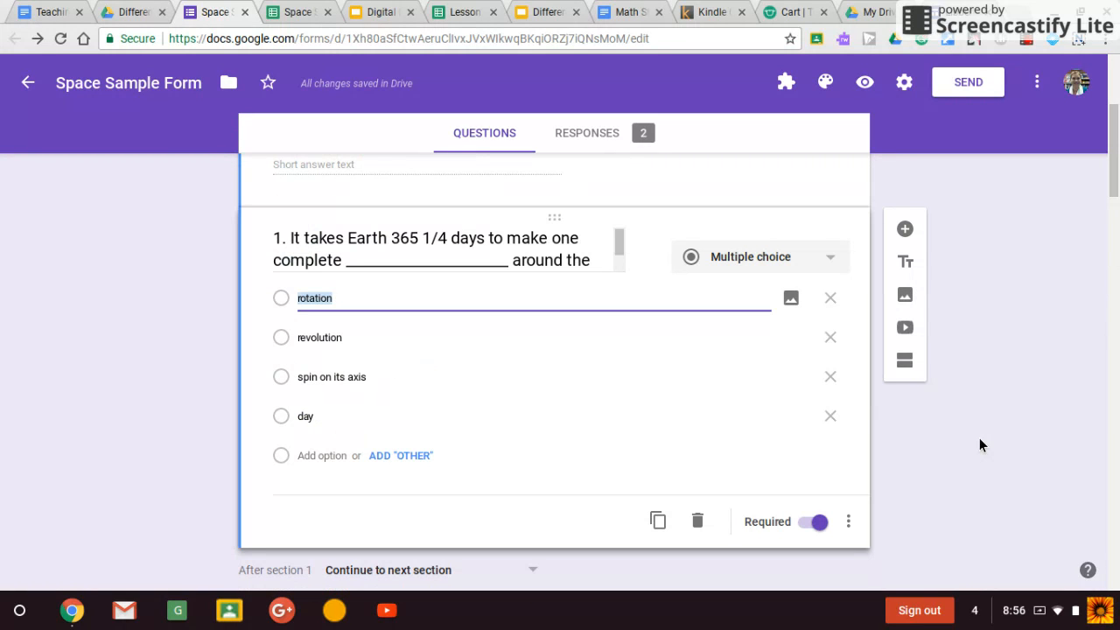
{"action": "left_click", "coordinate": [839, 525]}
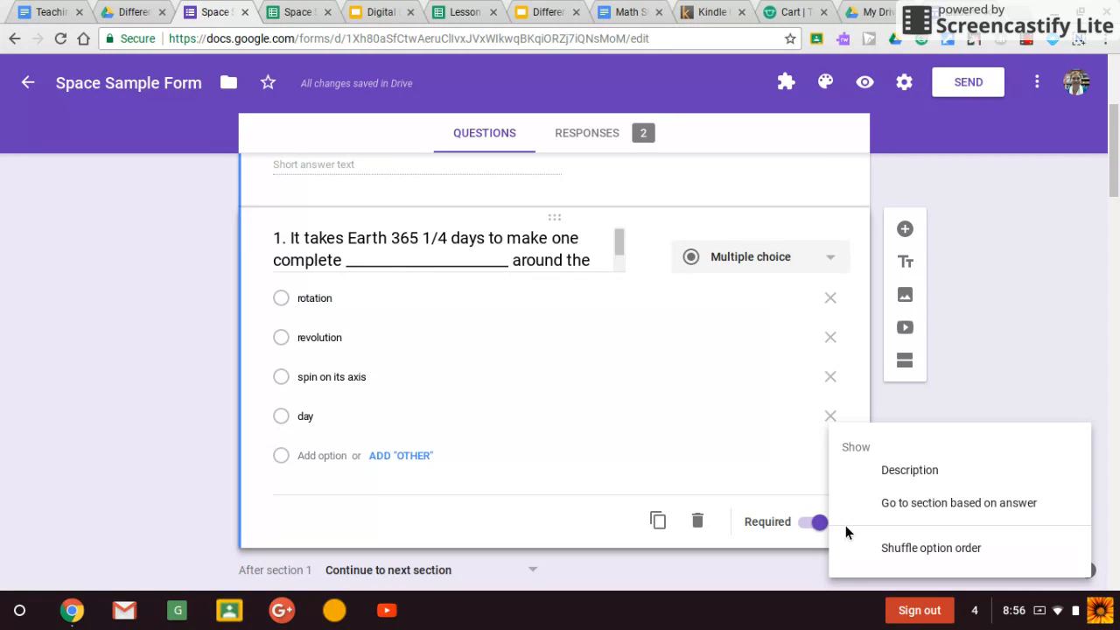
{"action": "left_click", "coordinate": [914, 503]}
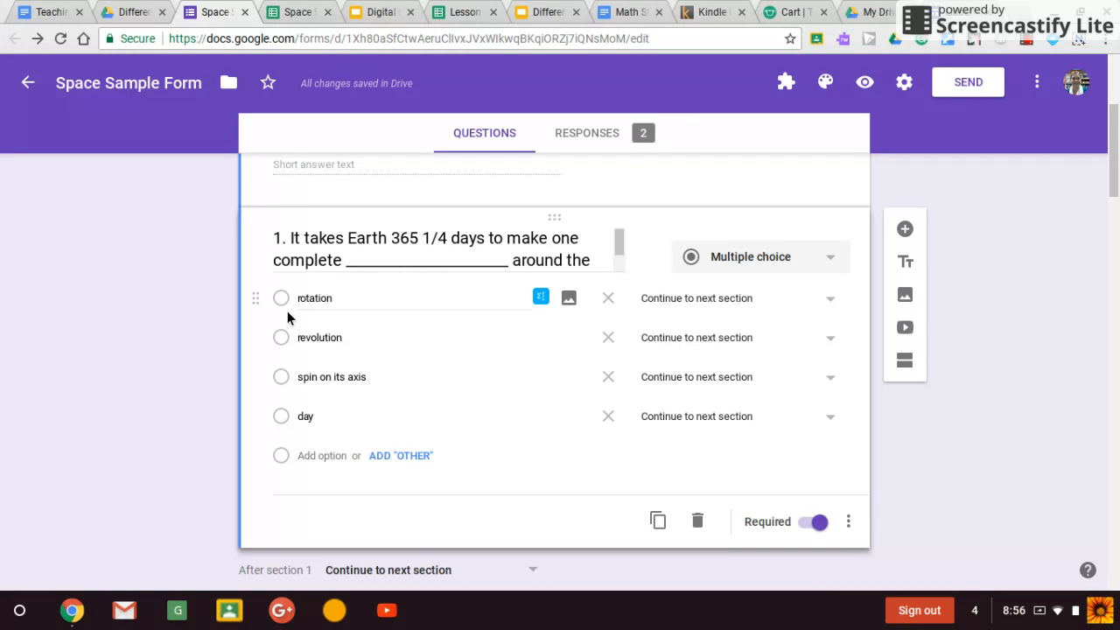
In section 1's question, route "revolution" to section 3 (Question 2) and "rotation", "spin on its axis" and "day" to section 2 (Question 1 Review).
{"action": "left_click", "coordinate": [691, 341]}
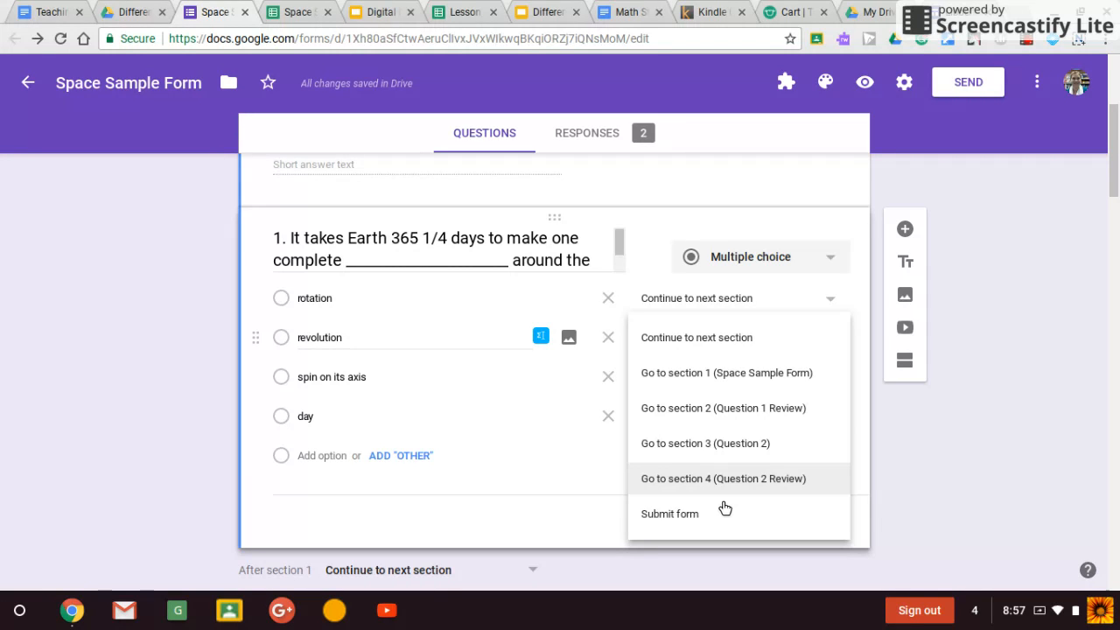
{"action": "left_click", "coordinate": [737, 446]}
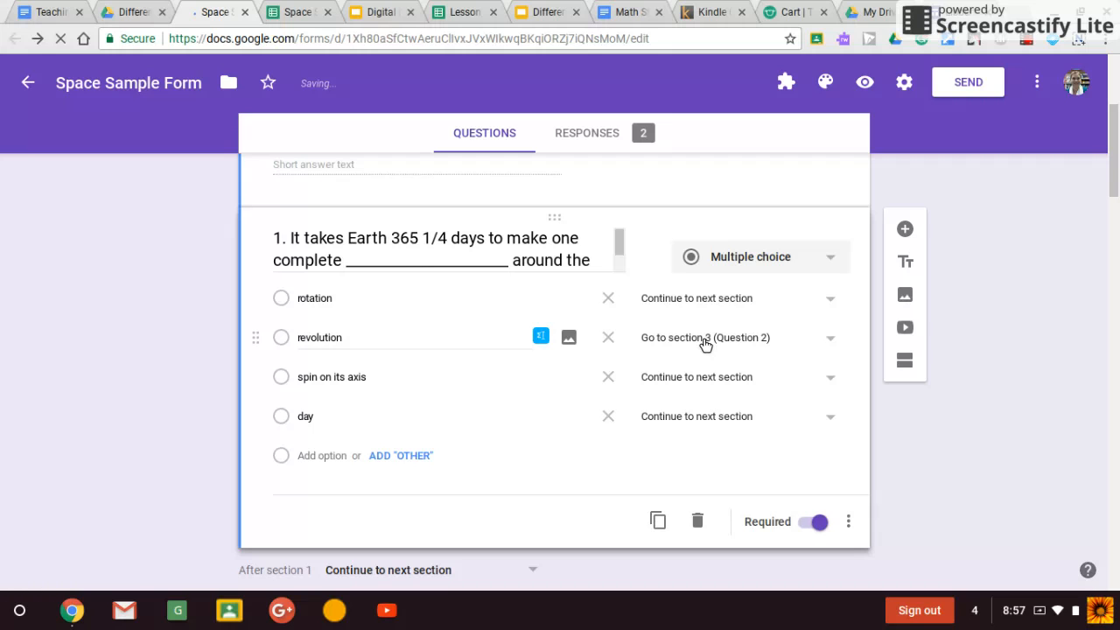
{"action": "left_click", "coordinate": [721, 308]}
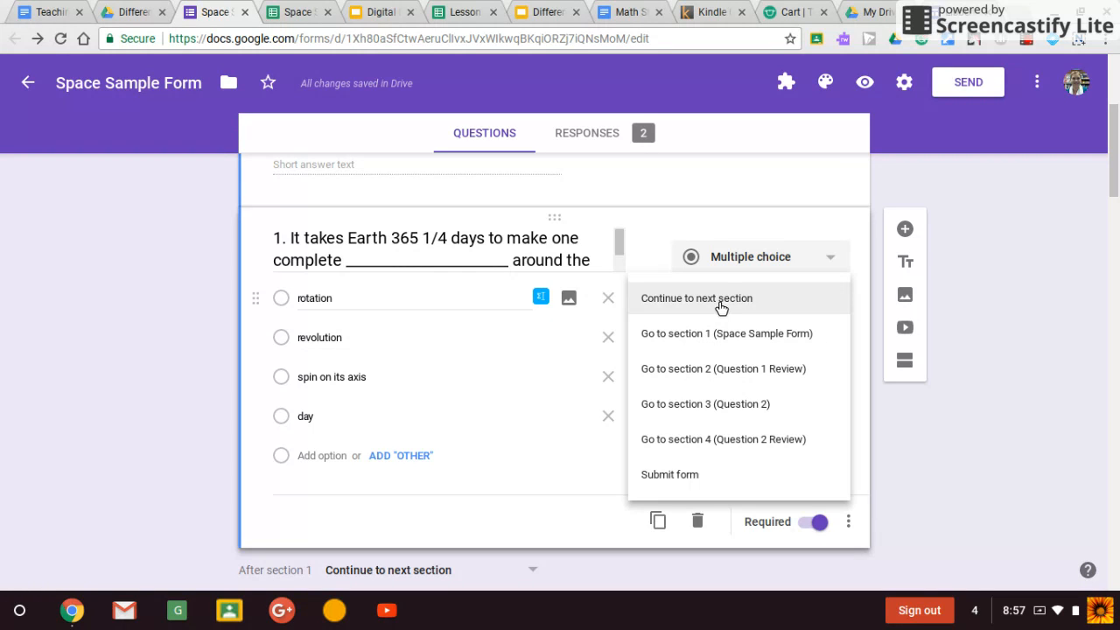
{"action": "left_click", "coordinate": [773, 371]}
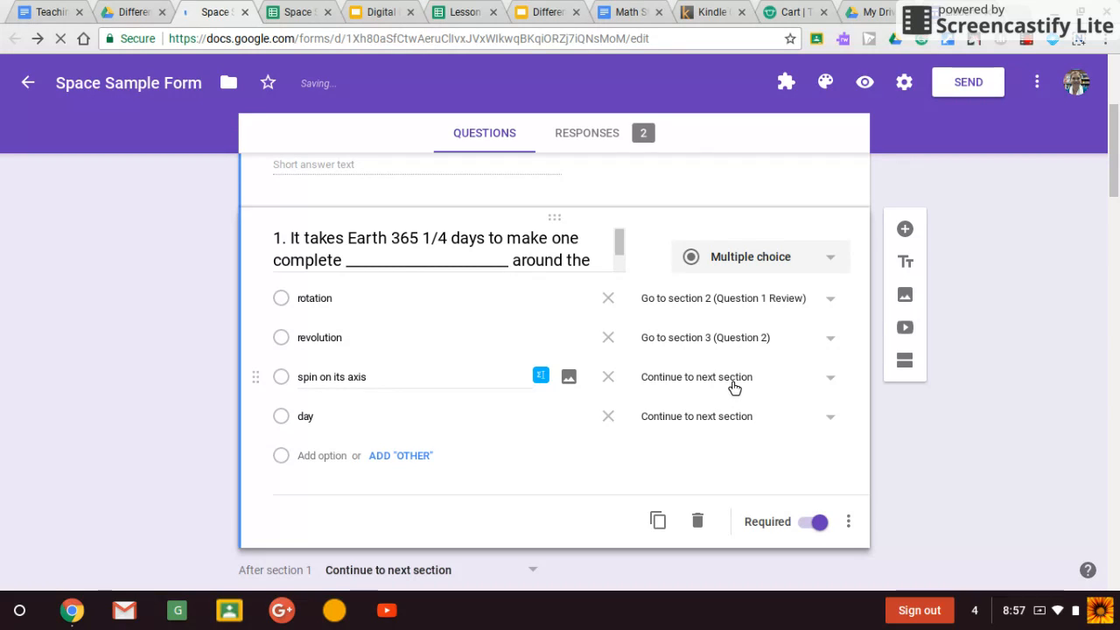
{"action": "left_click", "coordinate": [734, 383]}
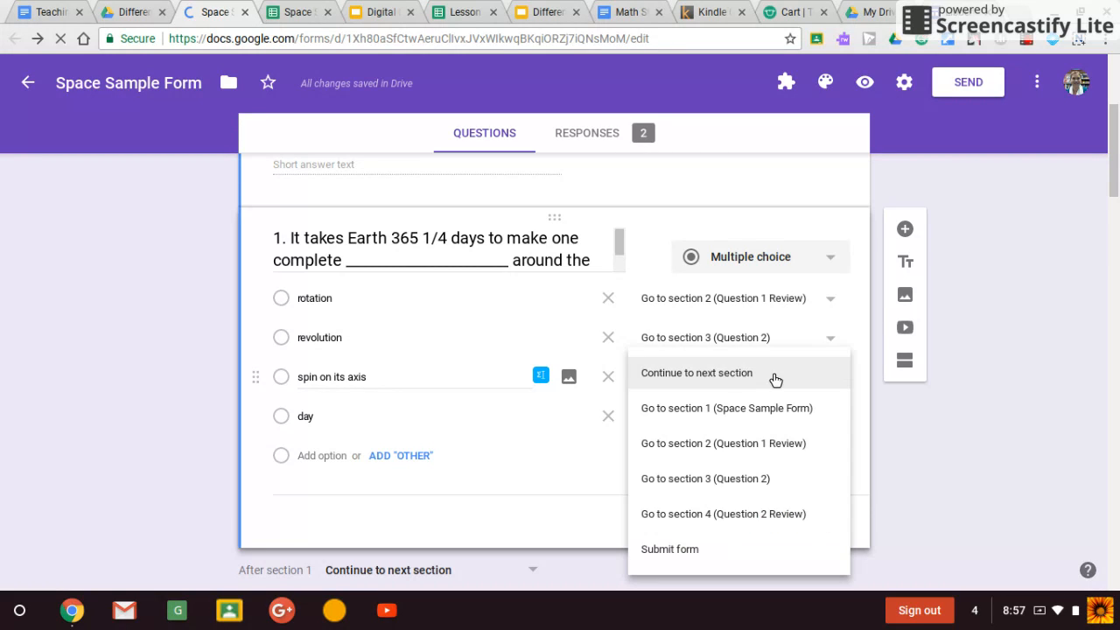
{"action": "left_click", "coordinate": [767, 443]}
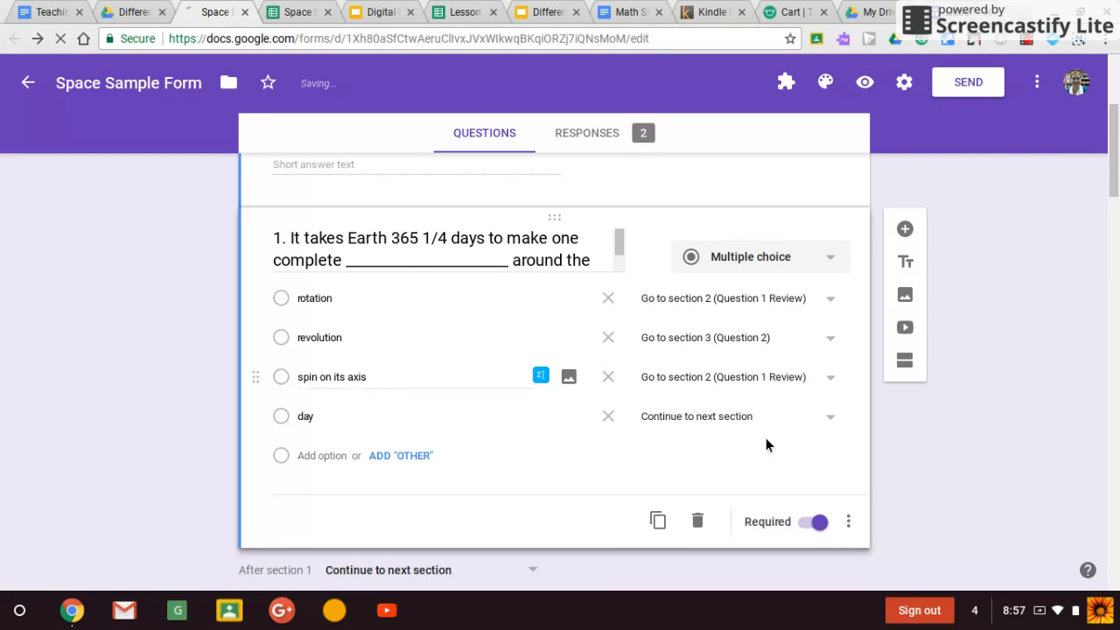
{"action": "left_click", "coordinate": [749, 418]}
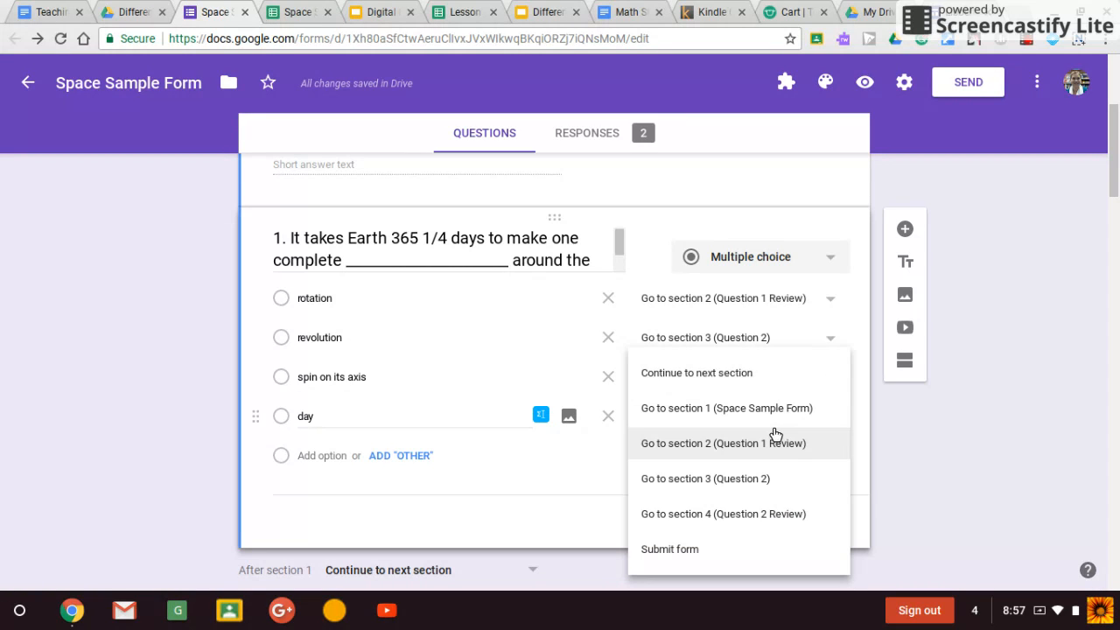
{"action": "left_click", "coordinate": [790, 448]}
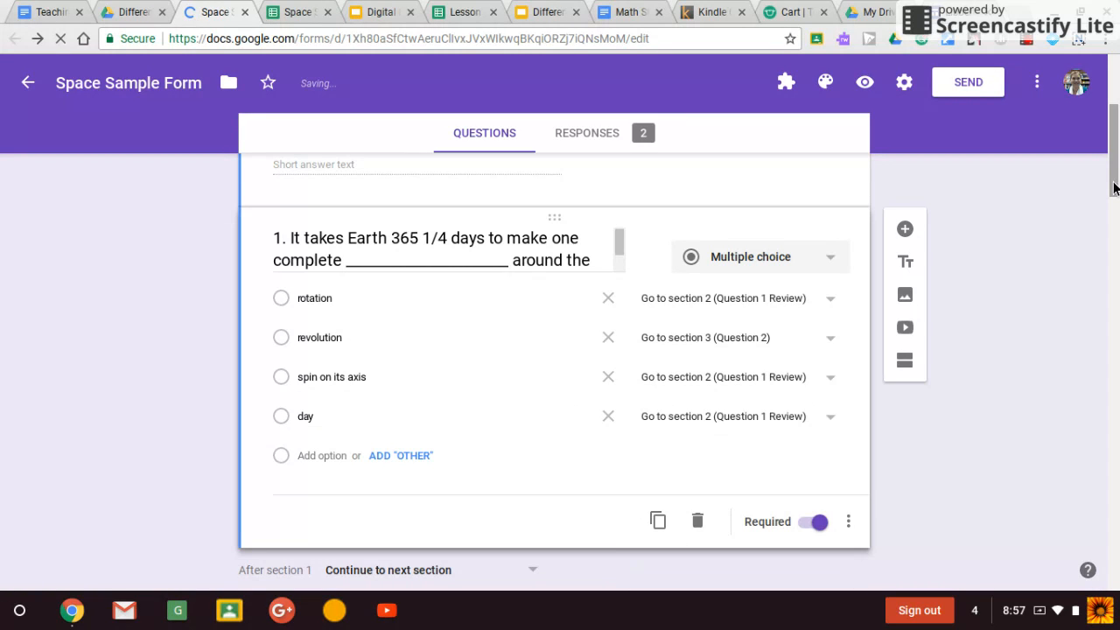
Turn on "Go to section based on answer" for the repeated question 1 in section 2.
{"action": "left_click_drag", "start_coordinate": [1113, 188], "coordinate": [1114, 327]}
{"action": "left_click", "coordinate": [722, 426]}
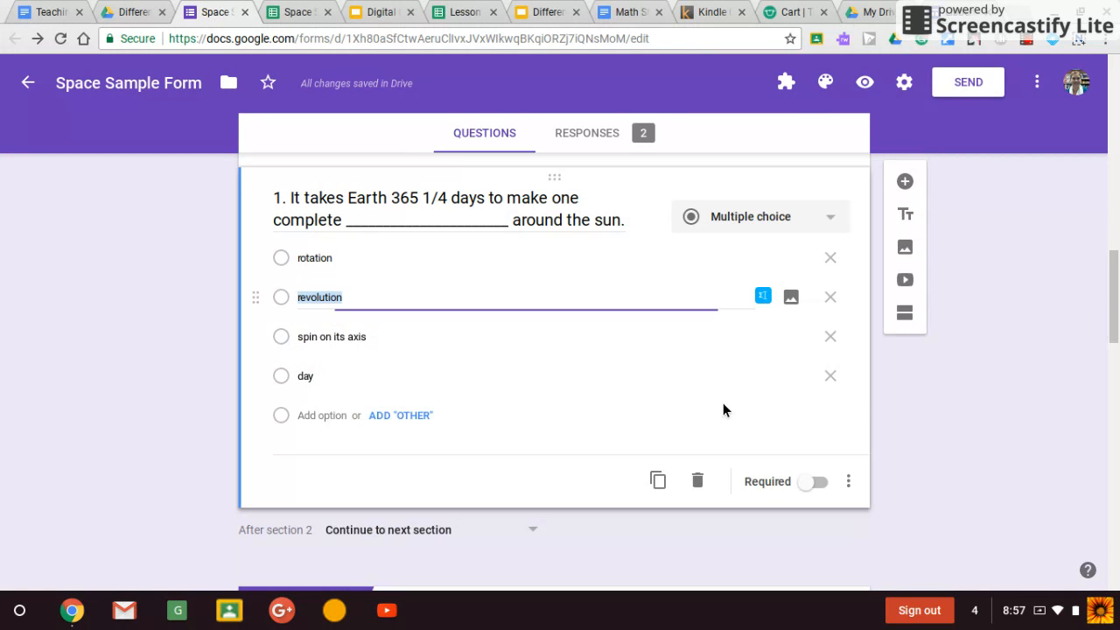
{"action": "left_click", "coordinate": [851, 481]}
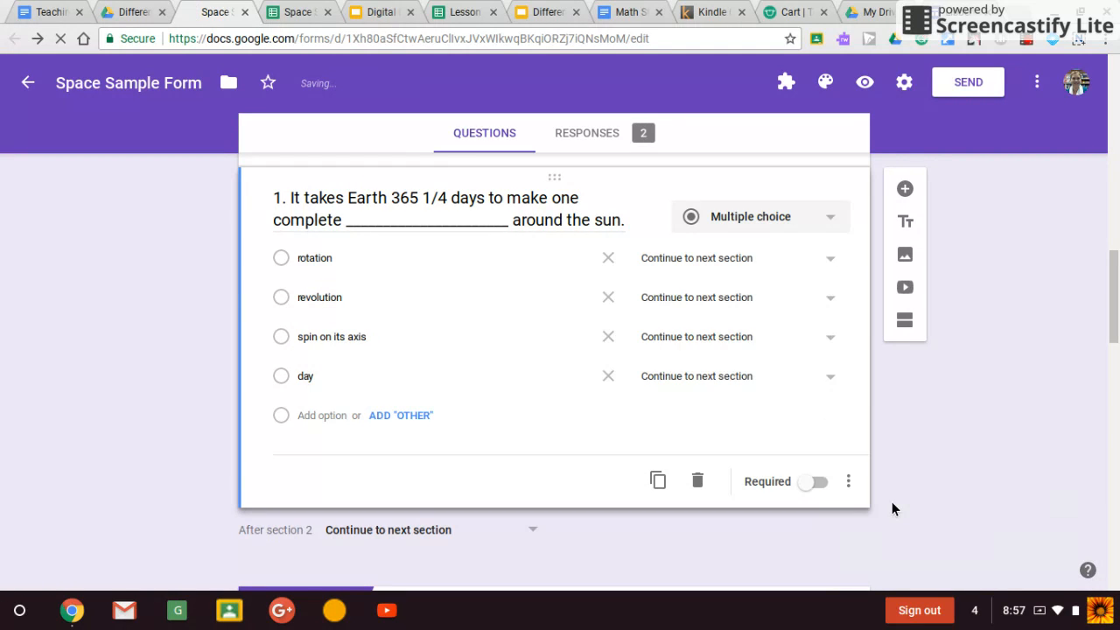
For section 2's repeated question, send "revolution" to section 3 (Question 2) and the other three answers to section 2 (Question 1 Review).
{"action": "left_click", "coordinate": [718, 303]}
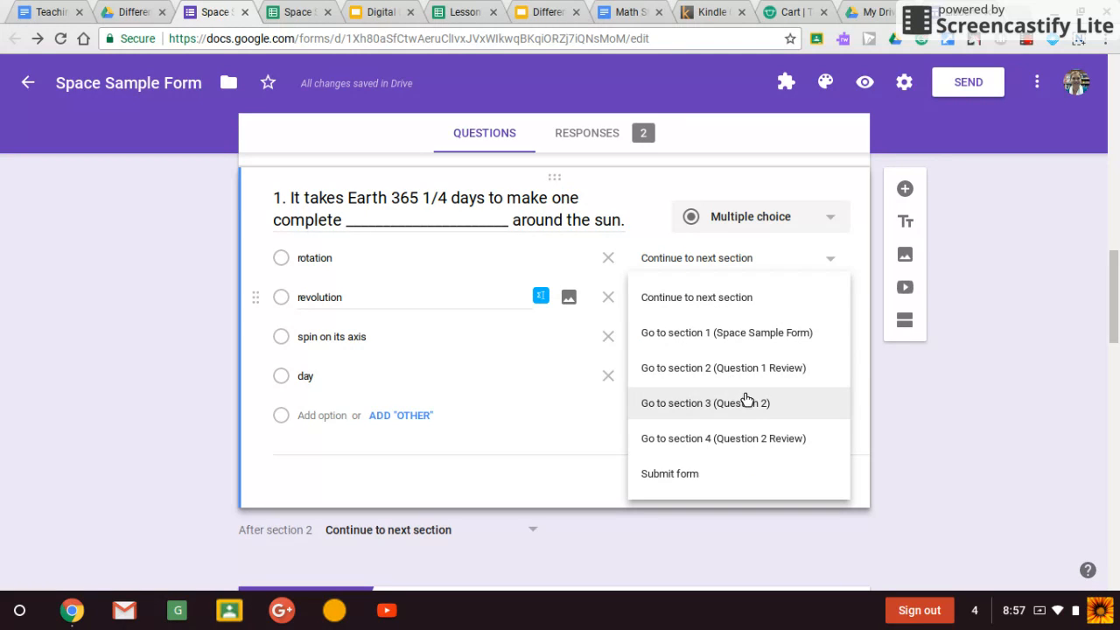
{"action": "left_click", "coordinate": [748, 403]}
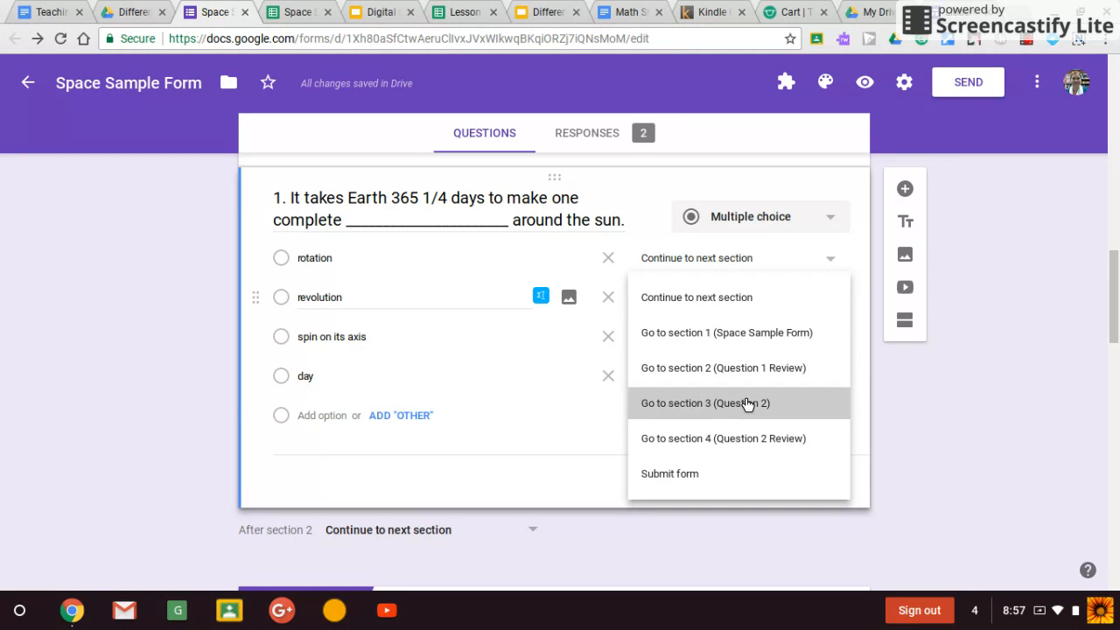
{"action": "left_click", "coordinate": [727, 257]}
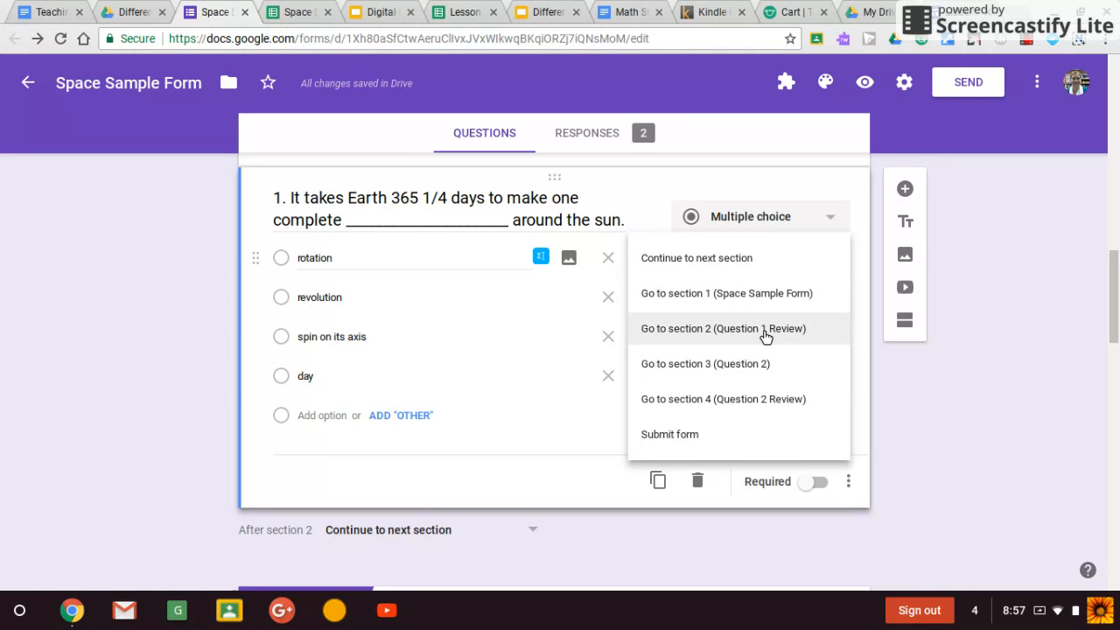
{"action": "left_click", "coordinate": [765, 337]}
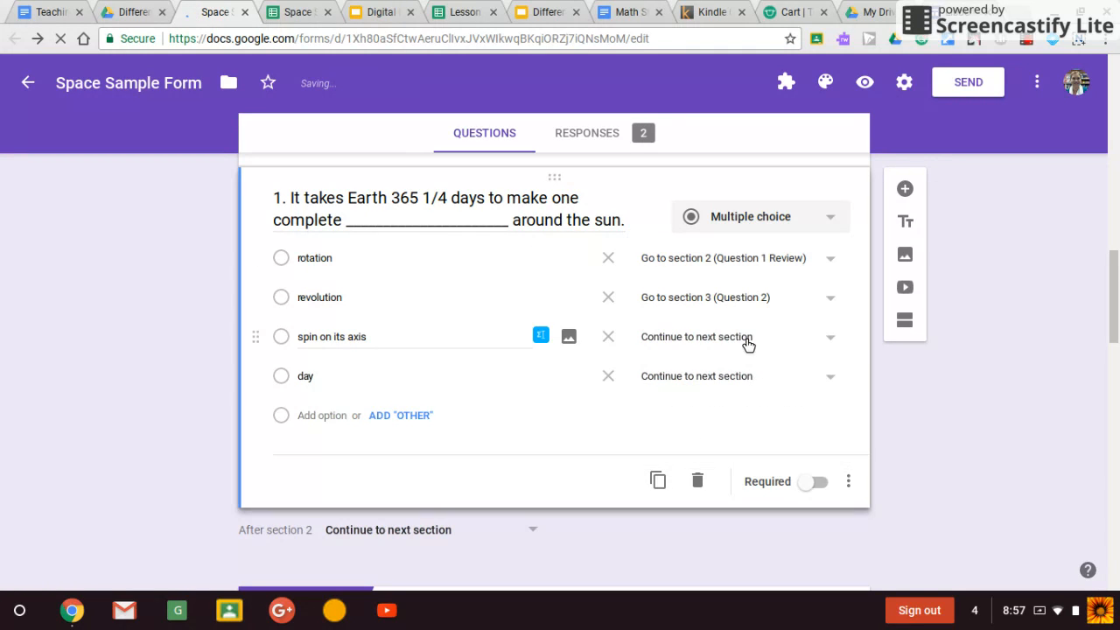
{"action": "left_click", "coordinate": [749, 341]}
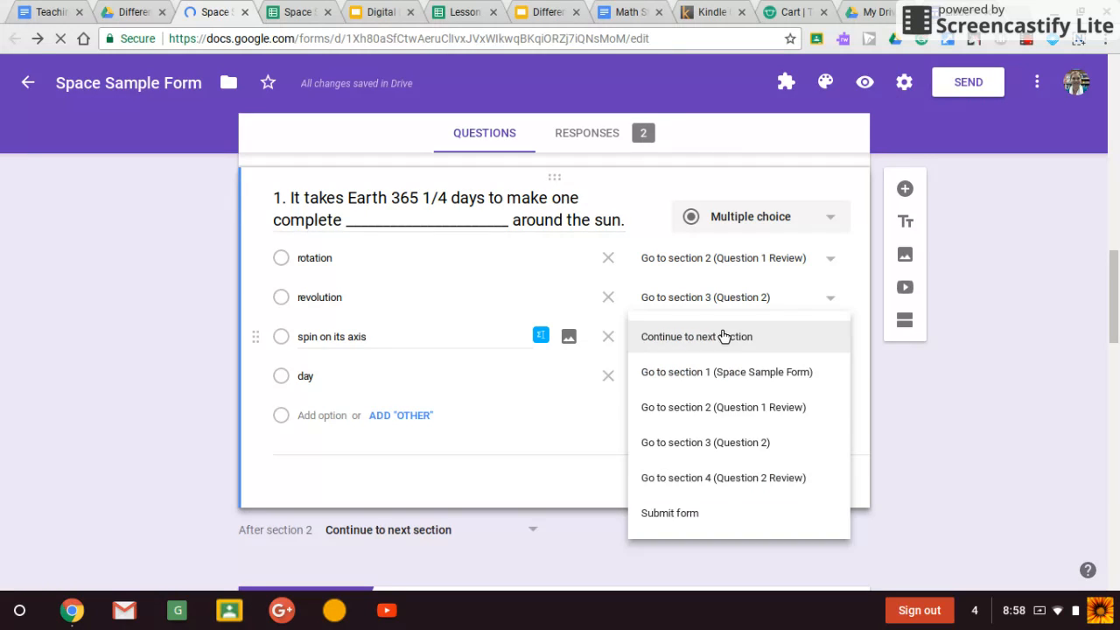
{"action": "left_click", "coordinate": [746, 415]}
{"action": "left_click", "coordinate": [732, 375]}
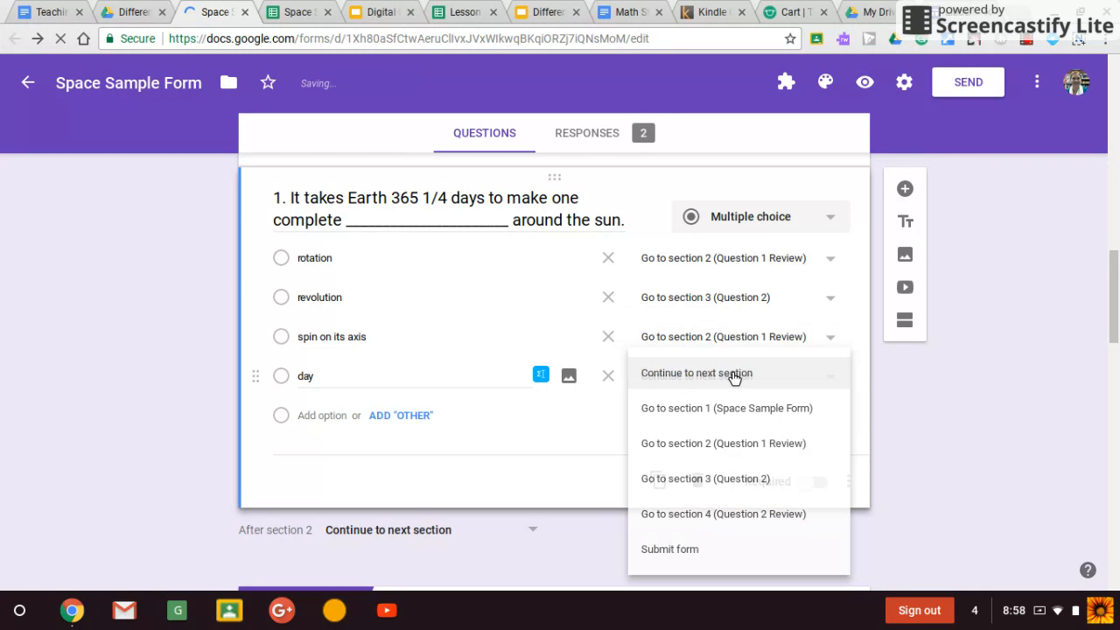
{"action": "left_click", "coordinate": [750, 443]}
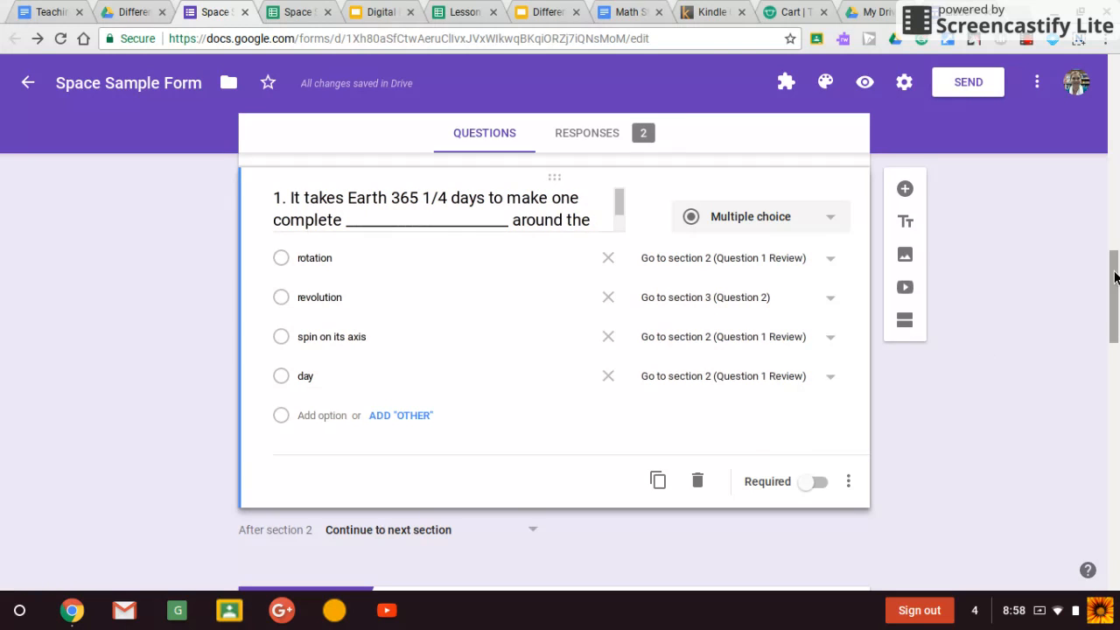
Reopen question 1 in section 1 to check its answer routing.
{"action": "left_click_drag", "start_coordinate": [1113, 277], "coordinate": [1117, 98]}
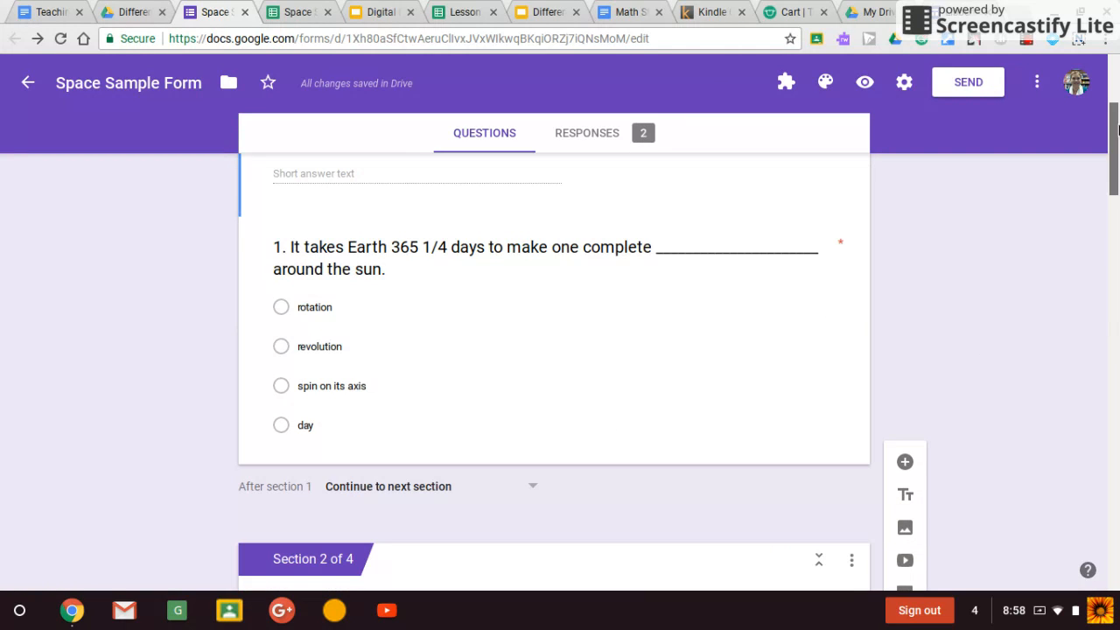
{"action": "left_click", "coordinate": [775, 281]}
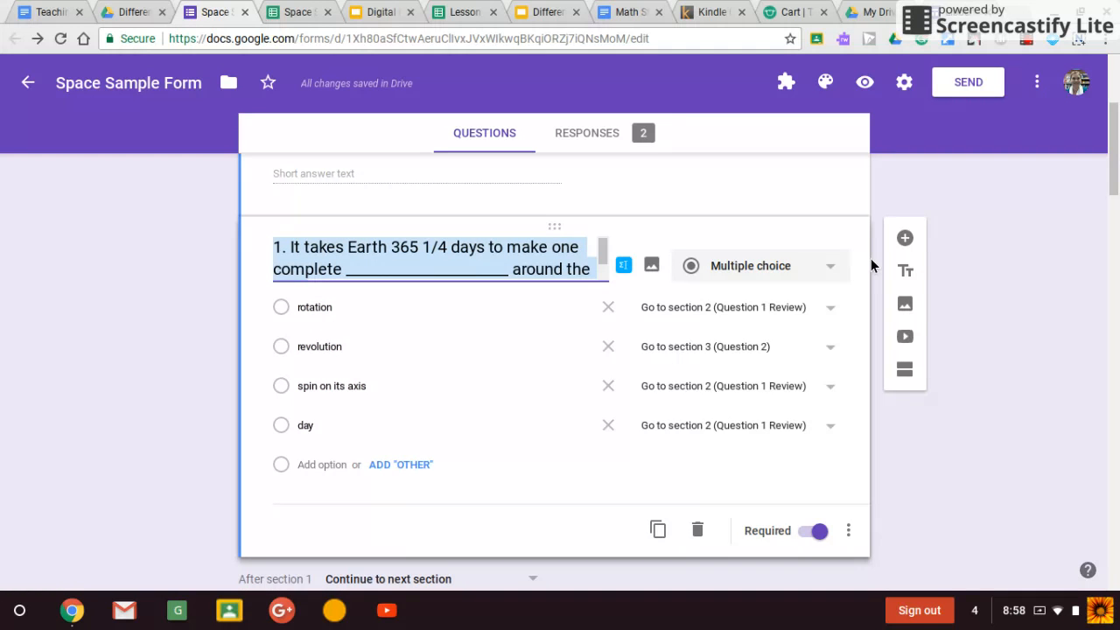
Turn on "Go to section based on answer" for the eclipse question in section 3 (Question 2).
{"action": "left_click", "coordinate": [938, 450]}
{"action": "left_click_drag", "start_coordinate": [1116, 156], "coordinate": [1117, 369]}
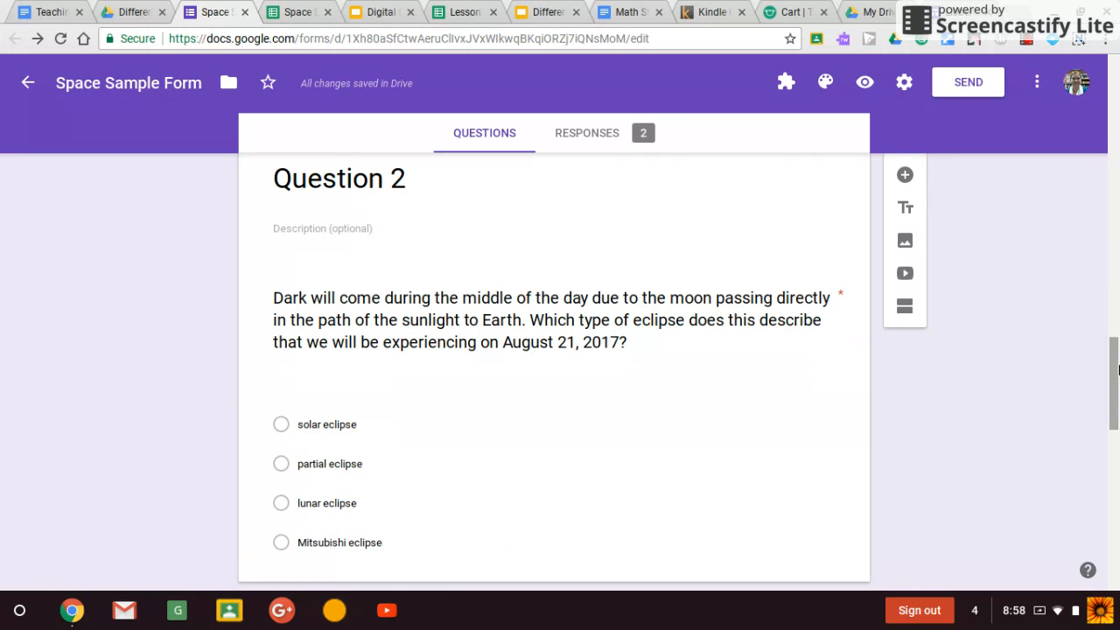
{"action": "left_click", "coordinate": [635, 465]}
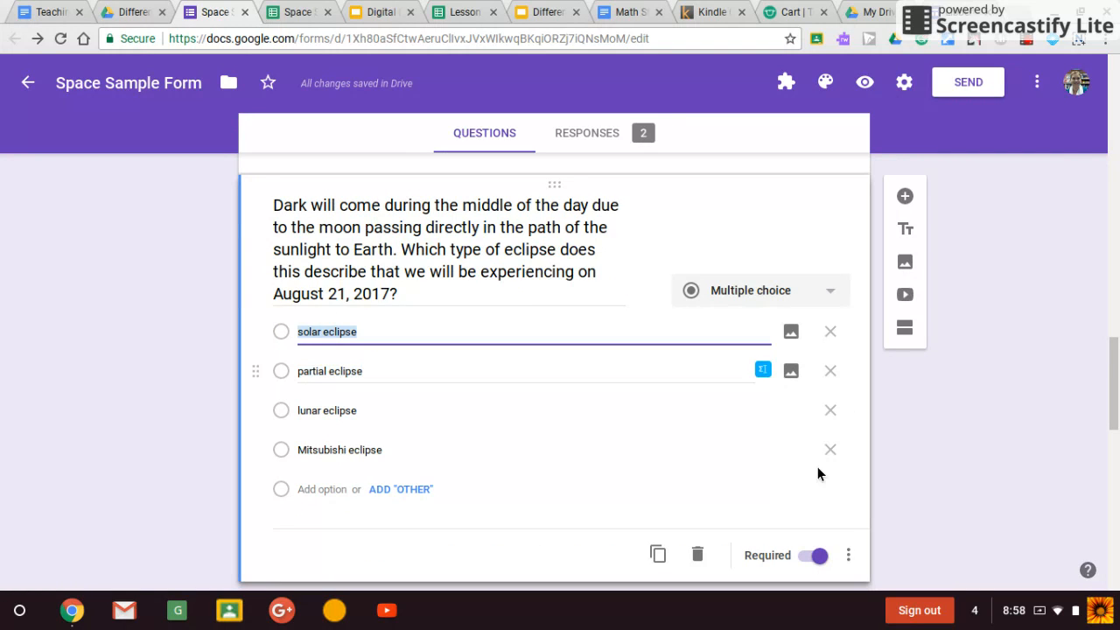
{"action": "left_click", "coordinate": [847, 556]}
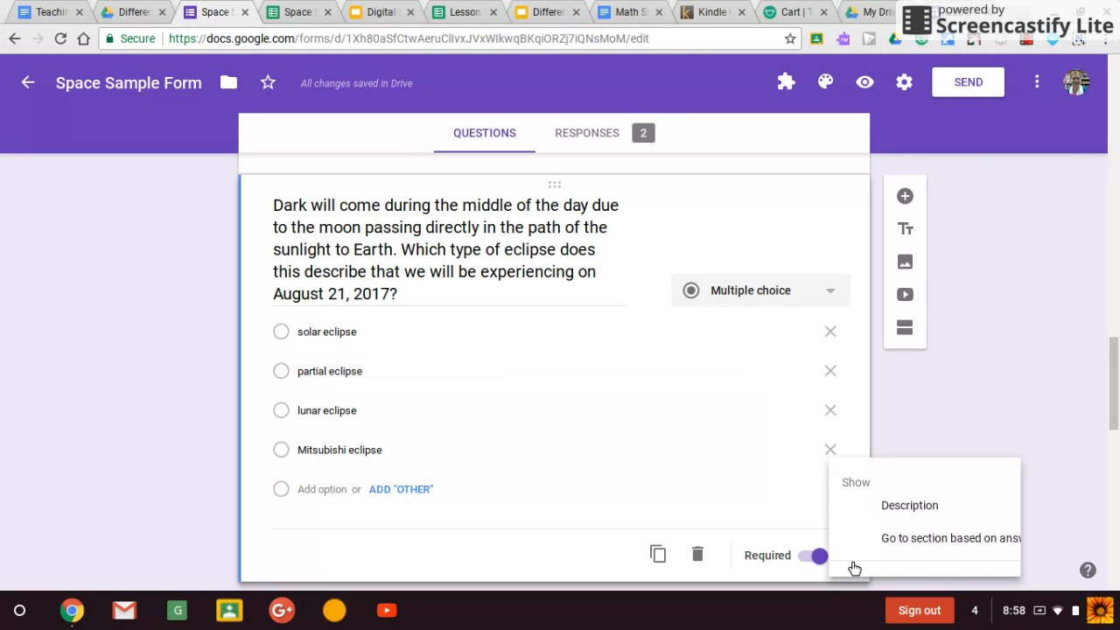
{"action": "left_click", "coordinate": [928, 505]}
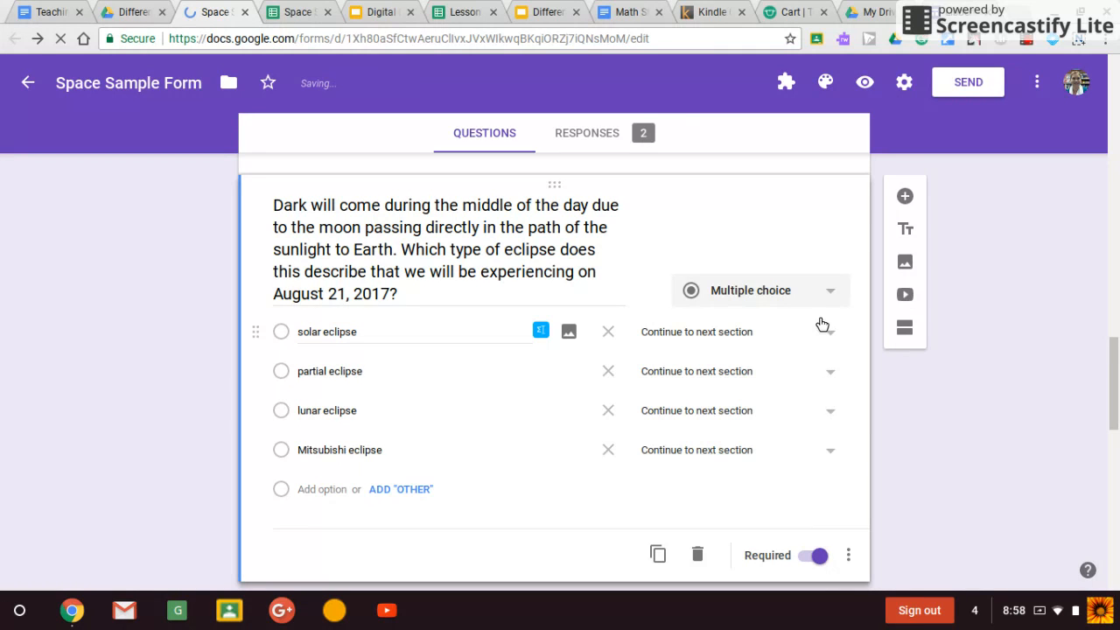
In section 3's eclipse question, send "partial eclipse", "lunar eclipse" and "Mitsubishi eclipse" to section 4 (Question 2 Review) and shuffle the option order.
{"action": "left_click", "coordinate": [828, 336]}
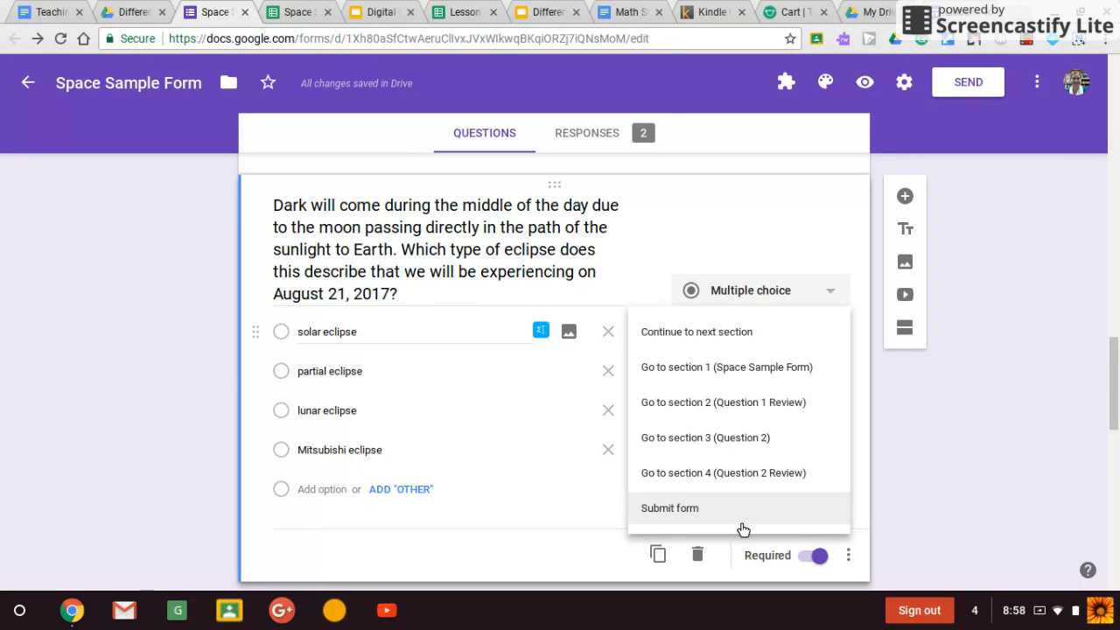
{"action": "key", "text": "Escape"}
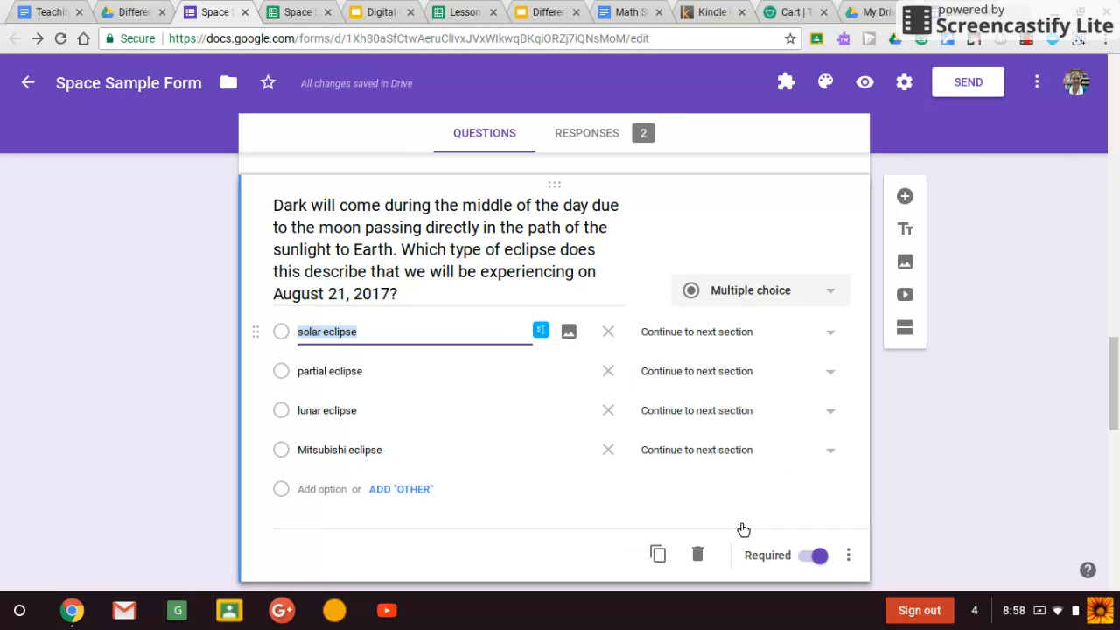
{"action": "left_click", "coordinate": [749, 371]}
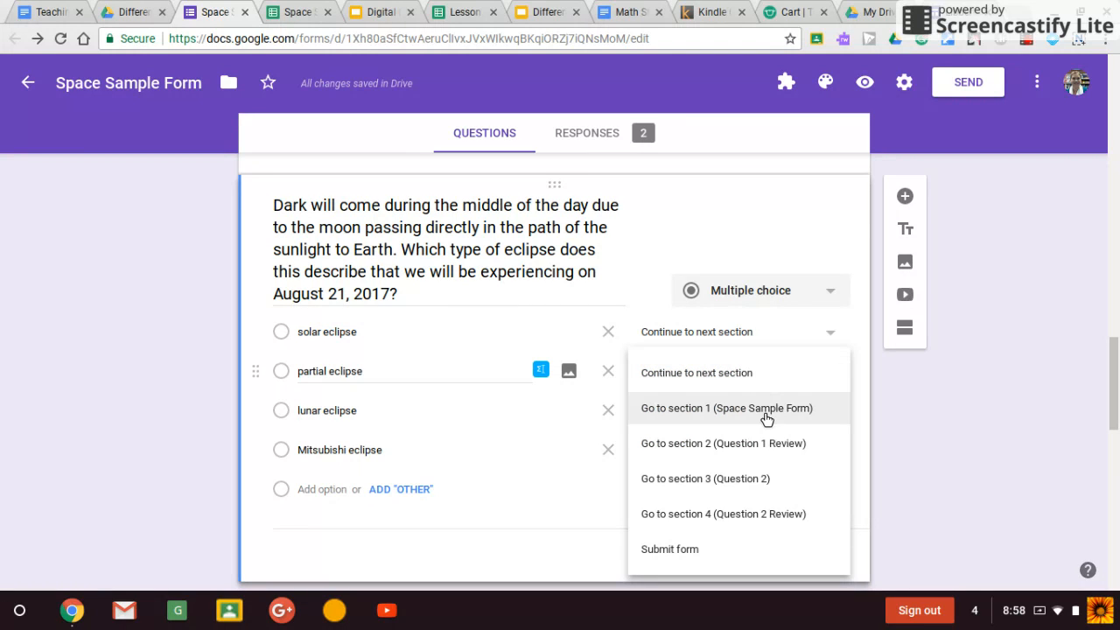
{"action": "left_click", "coordinate": [795, 513]}
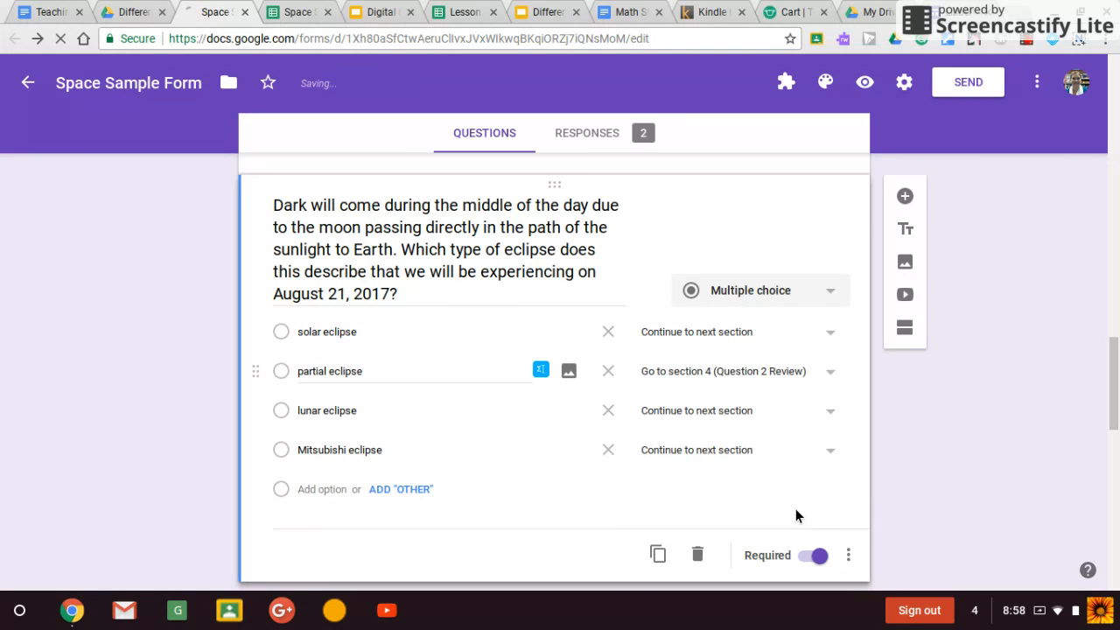
{"action": "left_click", "coordinate": [737, 415]}
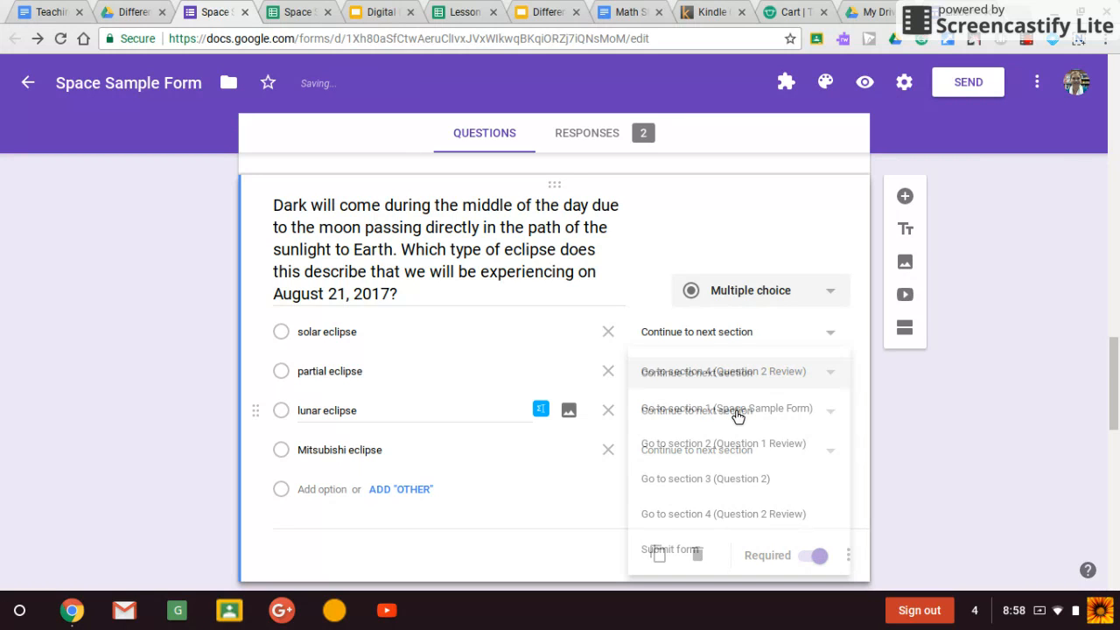
{"action": "left_click", "coordinate": [761, 514]}
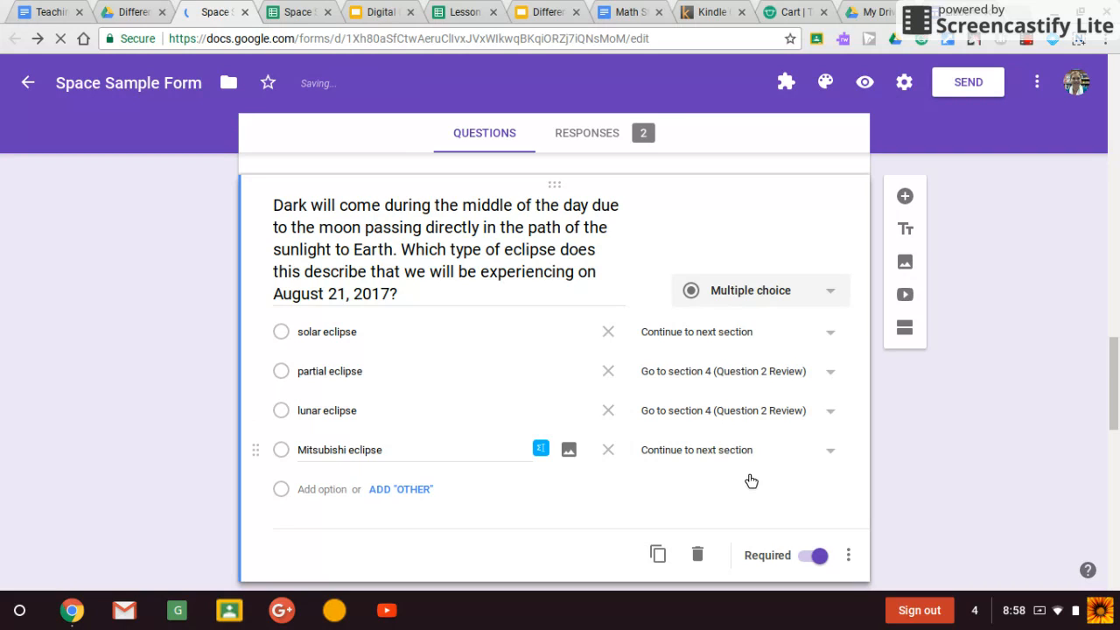
{"action": "left_click", "coordinate": [751, 455]}
{"action": "left_click", "coordinate": [768, 523]}
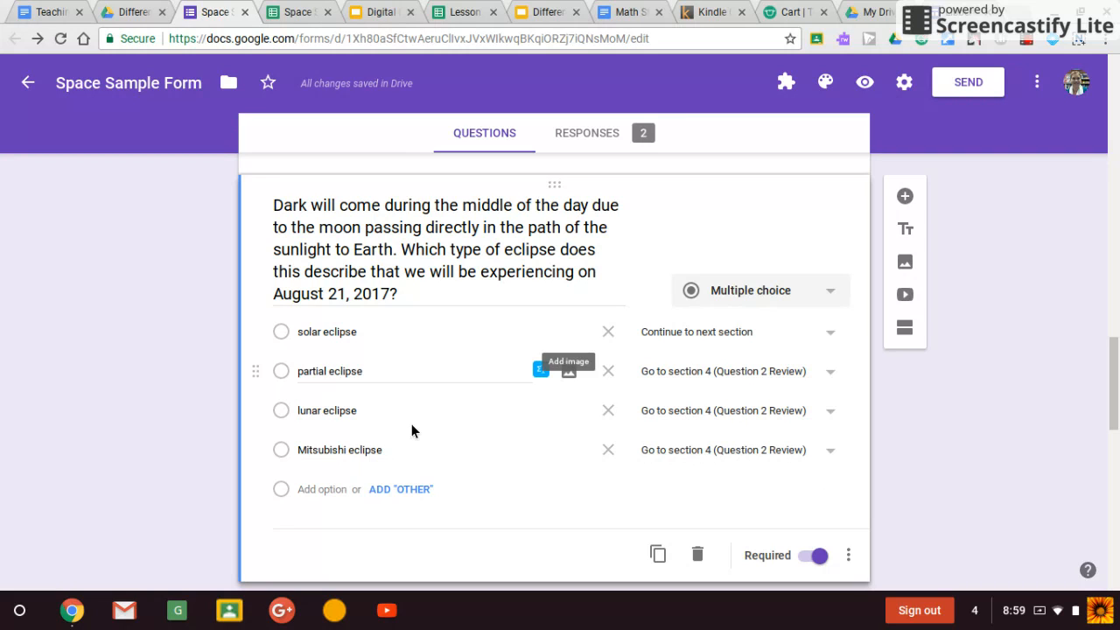
{"action": "left_click", "coordinate": [849, 556]}
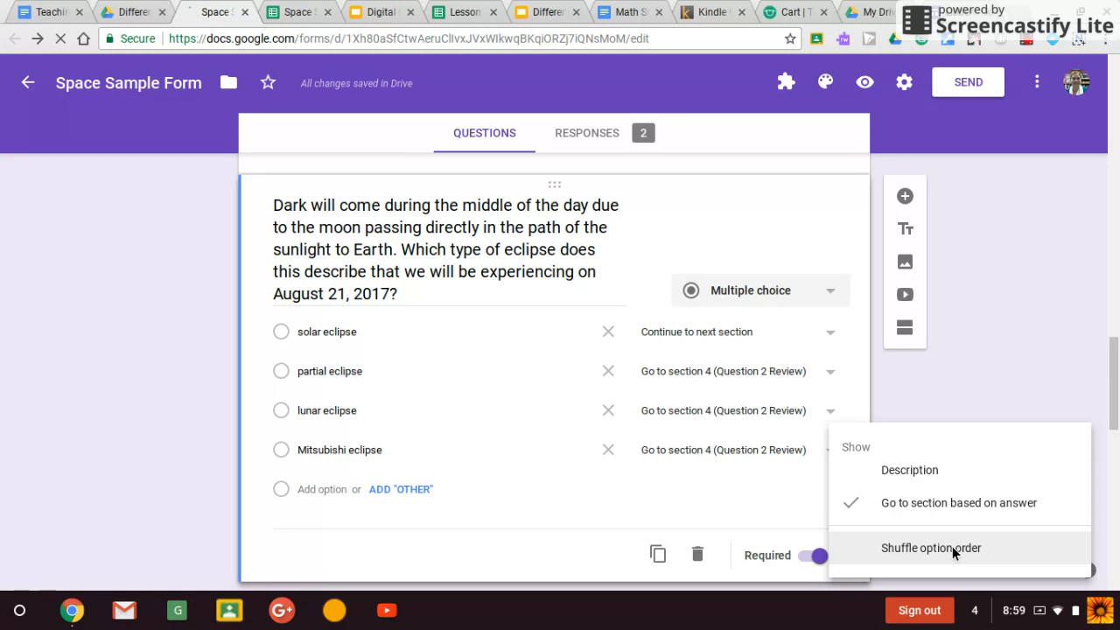
{"action": "left_click", "coordinate": [954, 549]}
Turn on "Go to section based on answer" for the repeated eclipse question in section 4 (Question 2 Review).
{"action": "left_click_drag", "start_coordinate": [1114, 372], "coordinate": [1116, 526]}
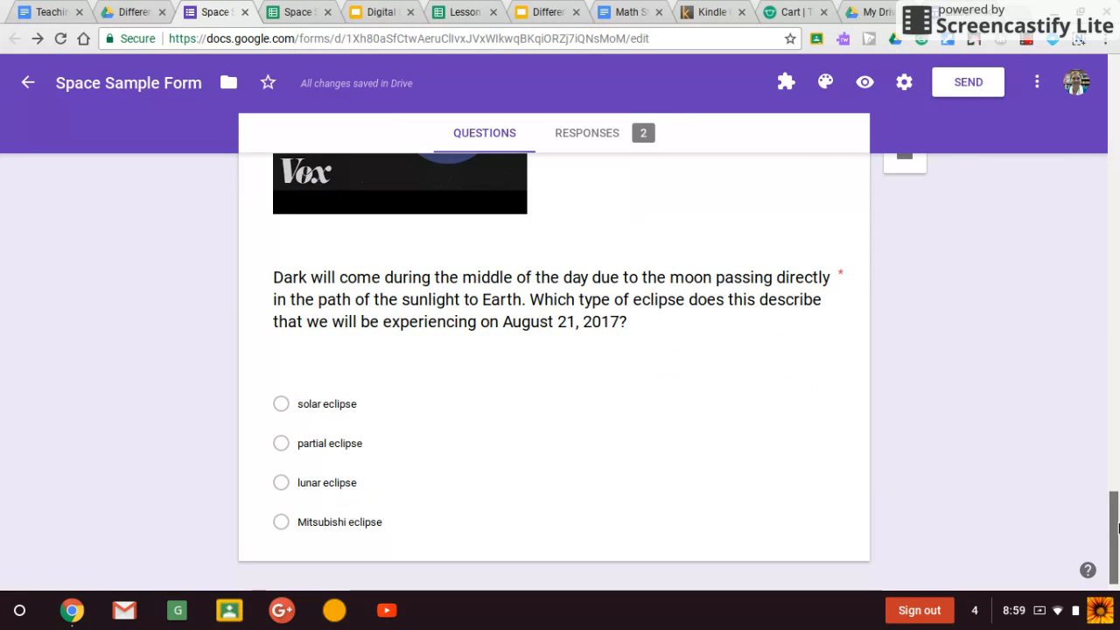
{"action": "left_click", "coordinate": [715, 460]}
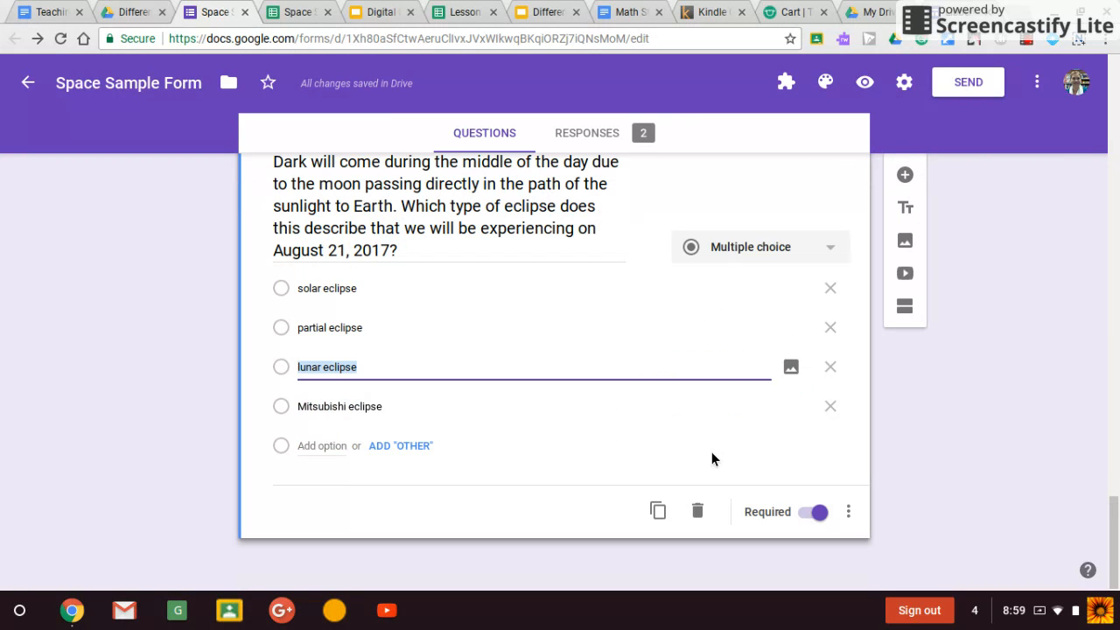
{"action": "left_click", "coordinate": [849, 519]}
{"action": "left_click", "coordinate": [865, 502]}
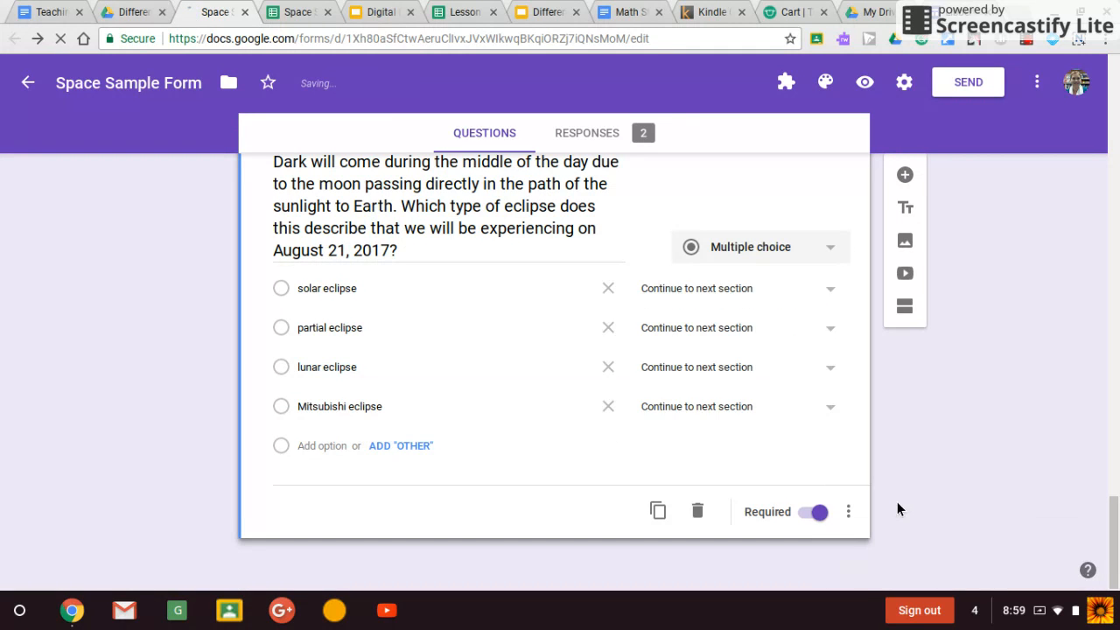
For section 4's repeated question, set "solar eclipse" to Submit form and the other three answers to section 4 (Question 2 Review).
{"action": "left_click", "coordinate": [734, 294]}
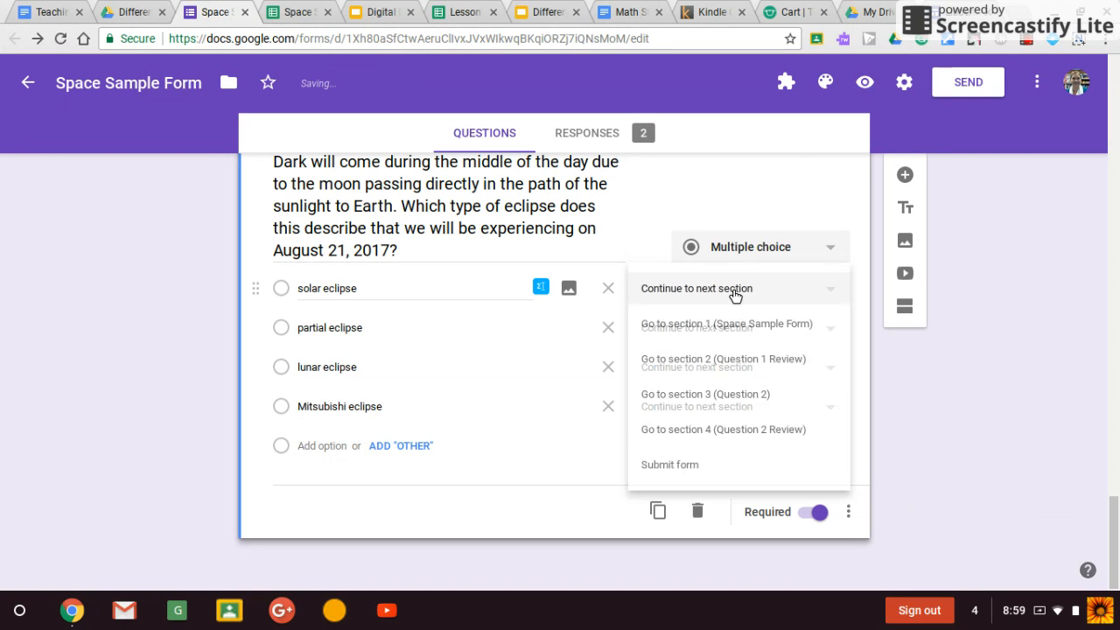
{"action": "left_click", "coordinate": [702, 484]}
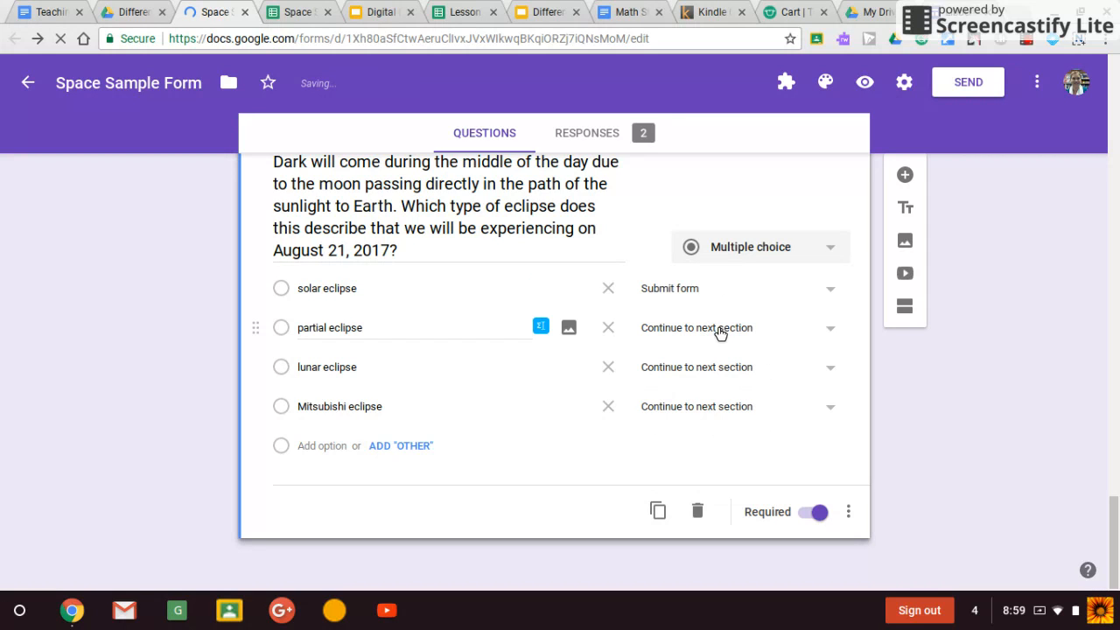
{"action": "left_click", "coordinate": [720, 332]}
{"action": "left_click", "coordinate": [776, 468]}
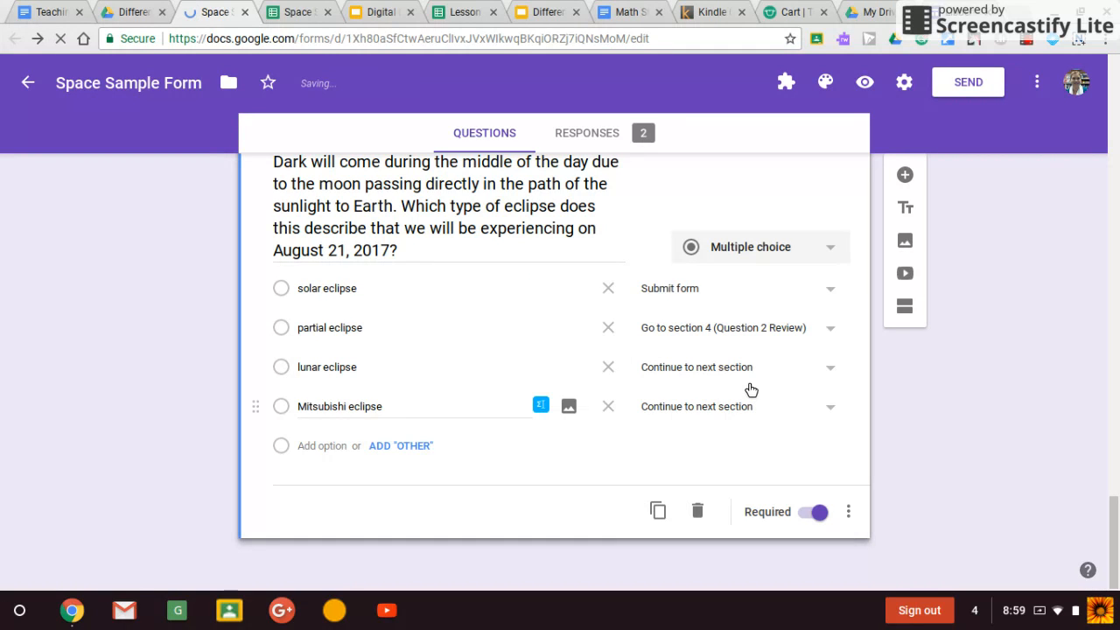
{"action": "left_click", "coordinate": [750, 381]}
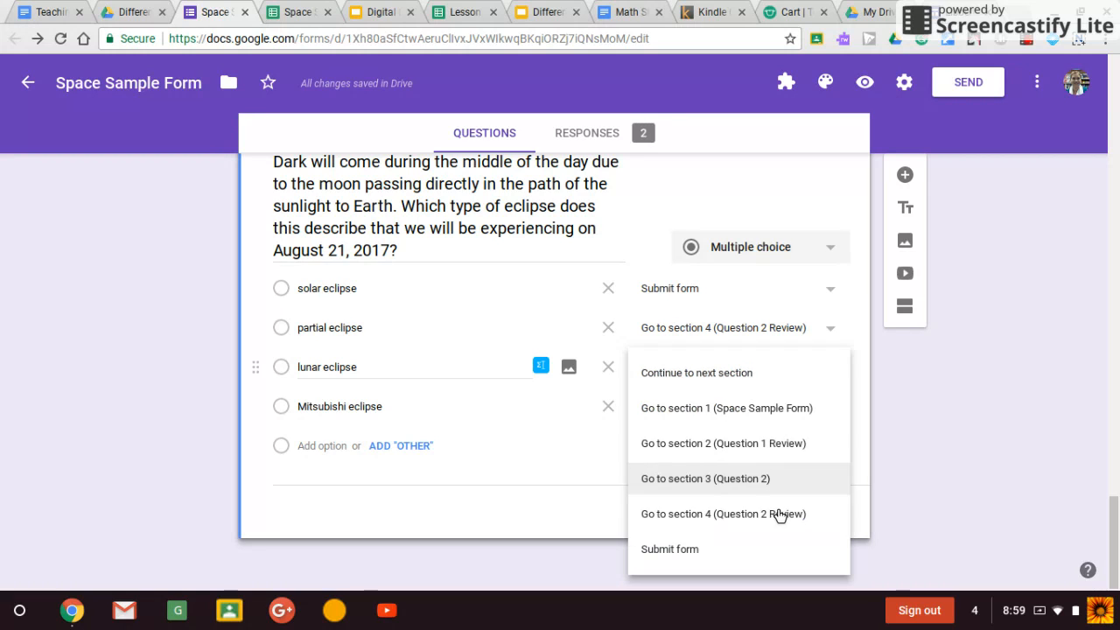
{"action": "left_click", "coordinate": [780, 516]}
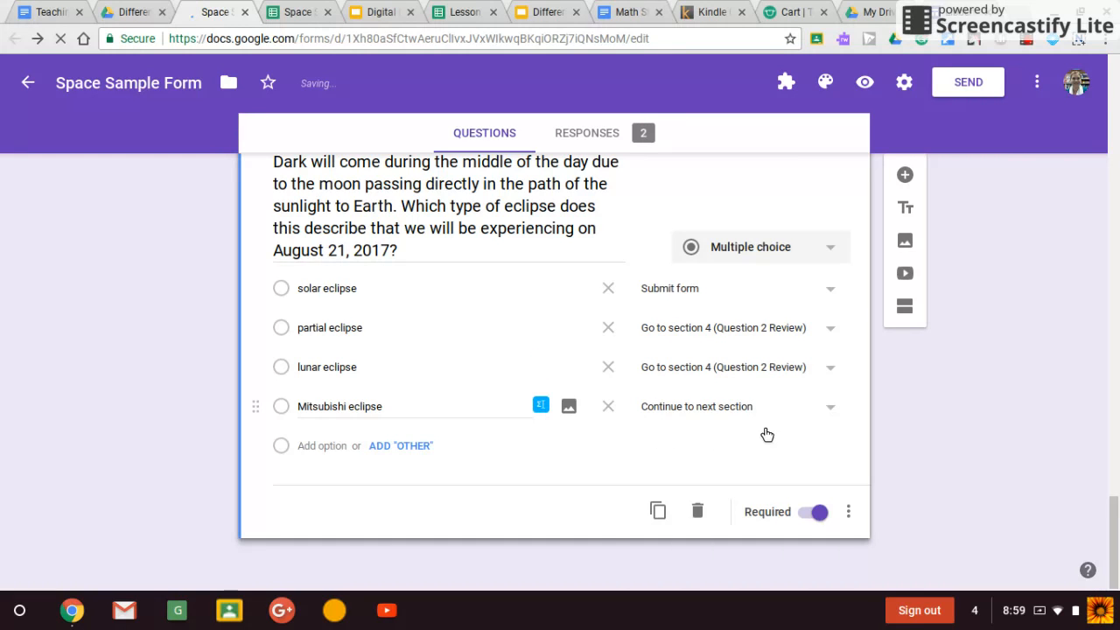
{"action": "left_click", "coordinate": [759, 408]}
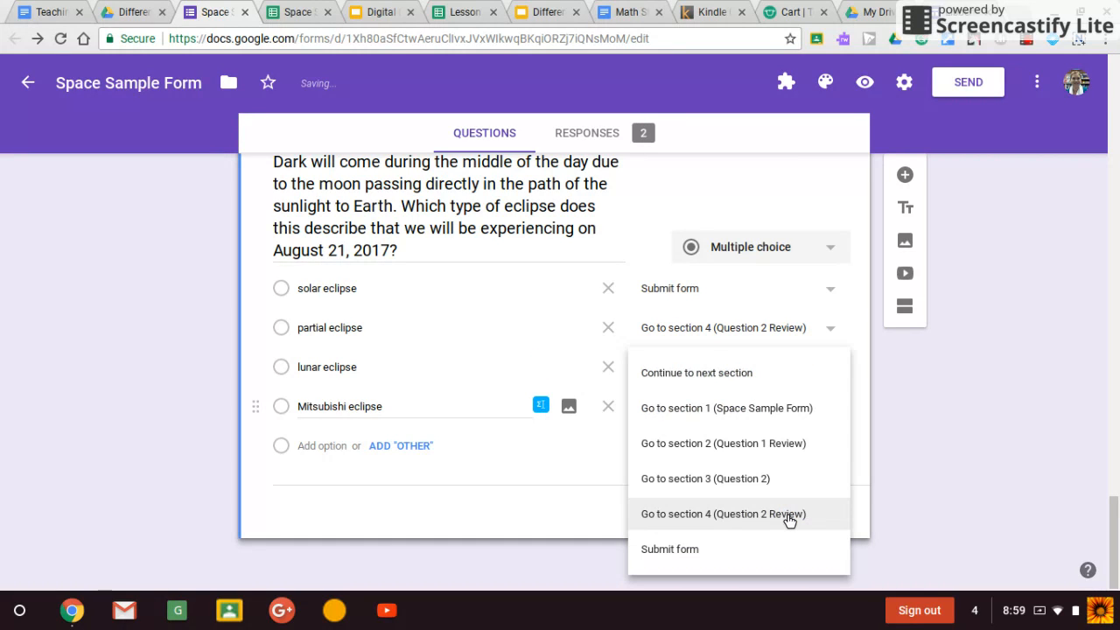
{"action": "left_click", "coordinate": [790, 519]}
Preview the Space Sample Form as a respondent and enter the student's name.
{"action": "left_click_drag", "start_coordinate": [1113, 538], "coordinate": [878, 65]}
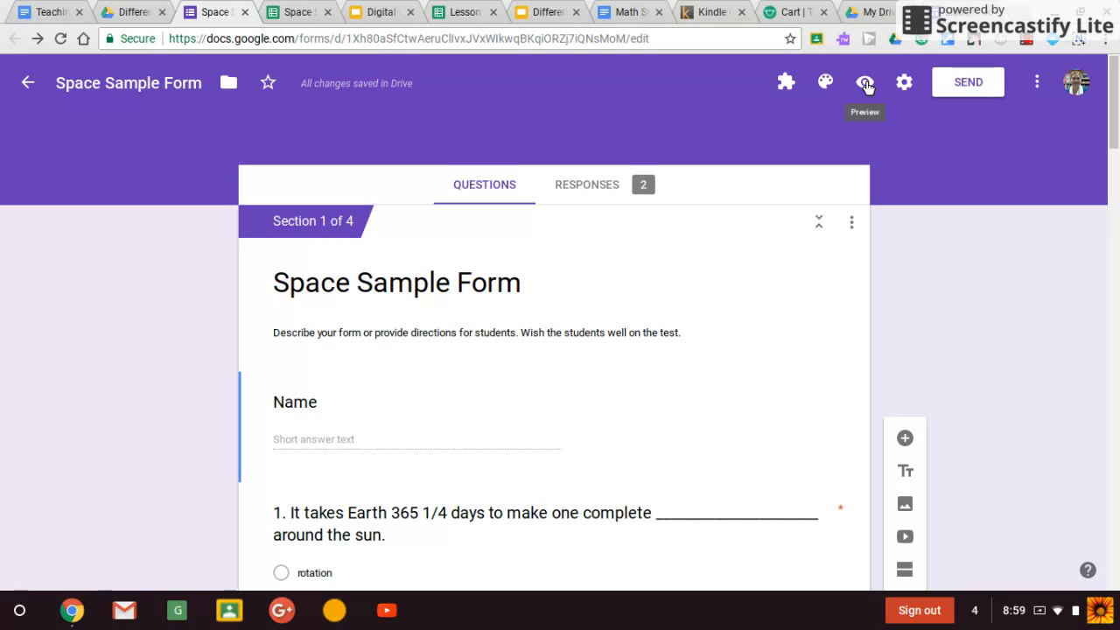
{"action": "left_click", "coordinate": [864, 83]}
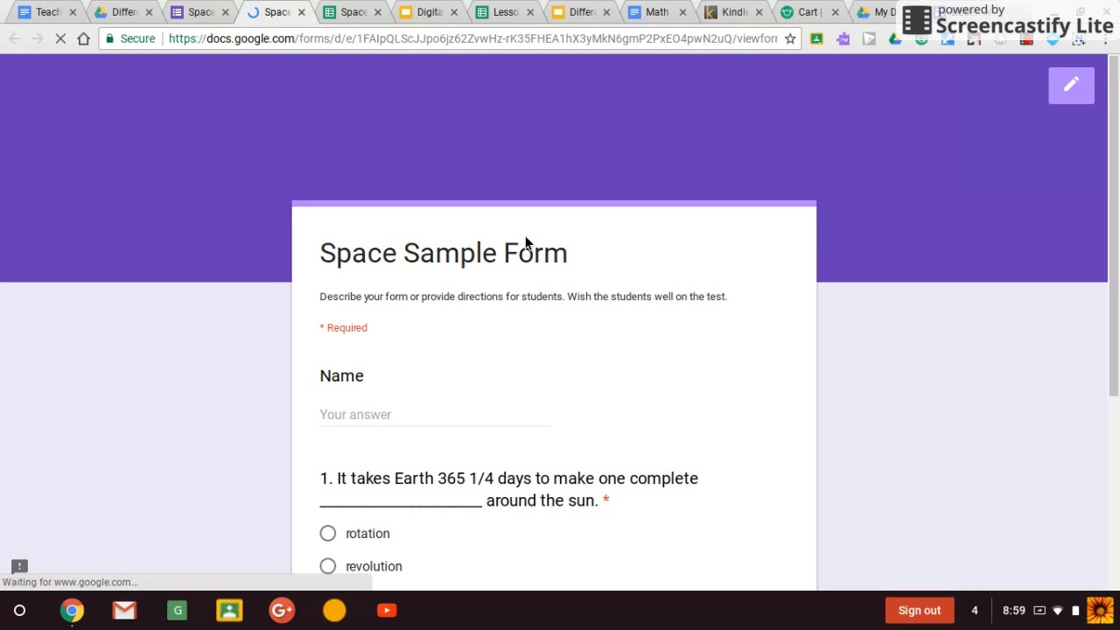
{"action": "left_click", "coordinate": [353, 404]}
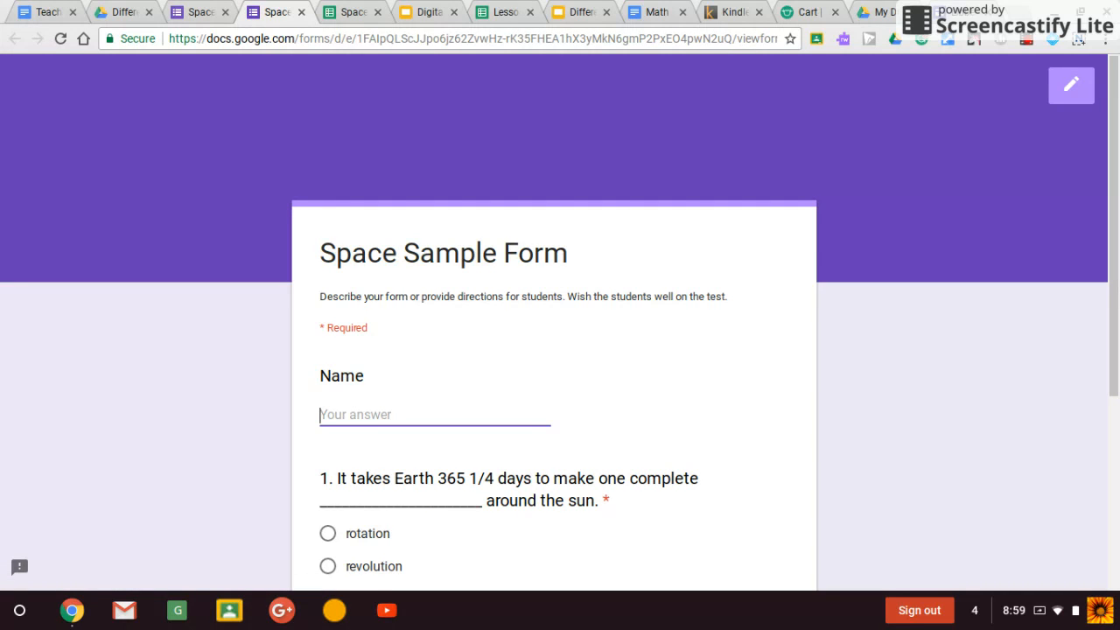
{"action": "type", "text": "Jane Doe"}
Test the correct route in the preview by answering question 1 with "revolution" and continuing to the following section.
{"action": "scroll", "coordinate": [1118, 272], "scroll_direction": "down", "scroll_amount": 3}
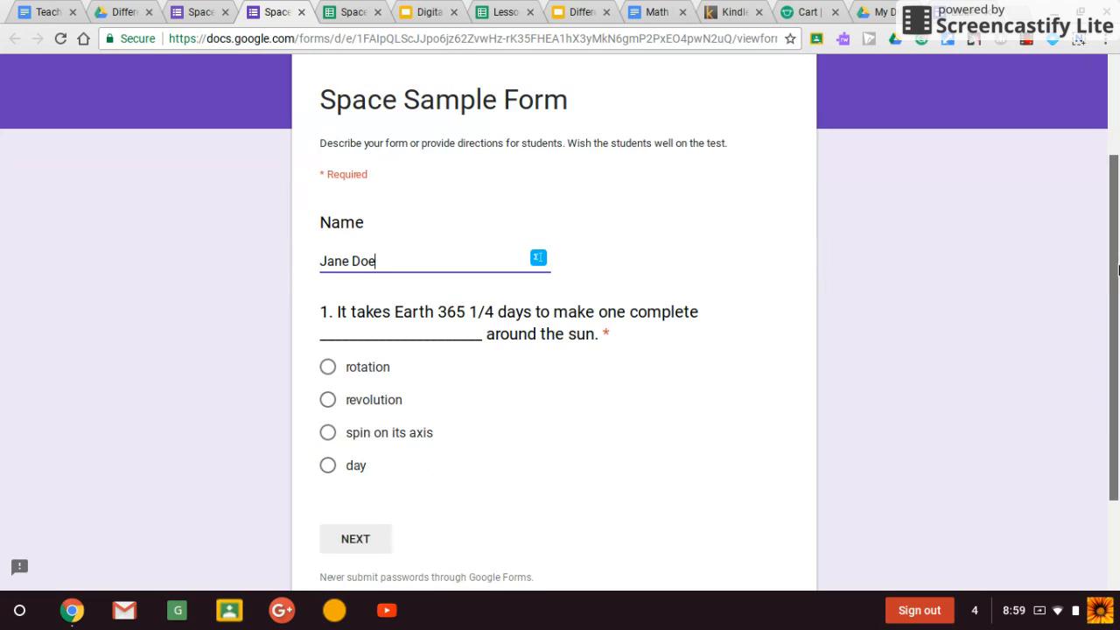
{"action": "left_click_drag", "start_coordinate": [1118, 270], "coordinate": [1116, 291]}
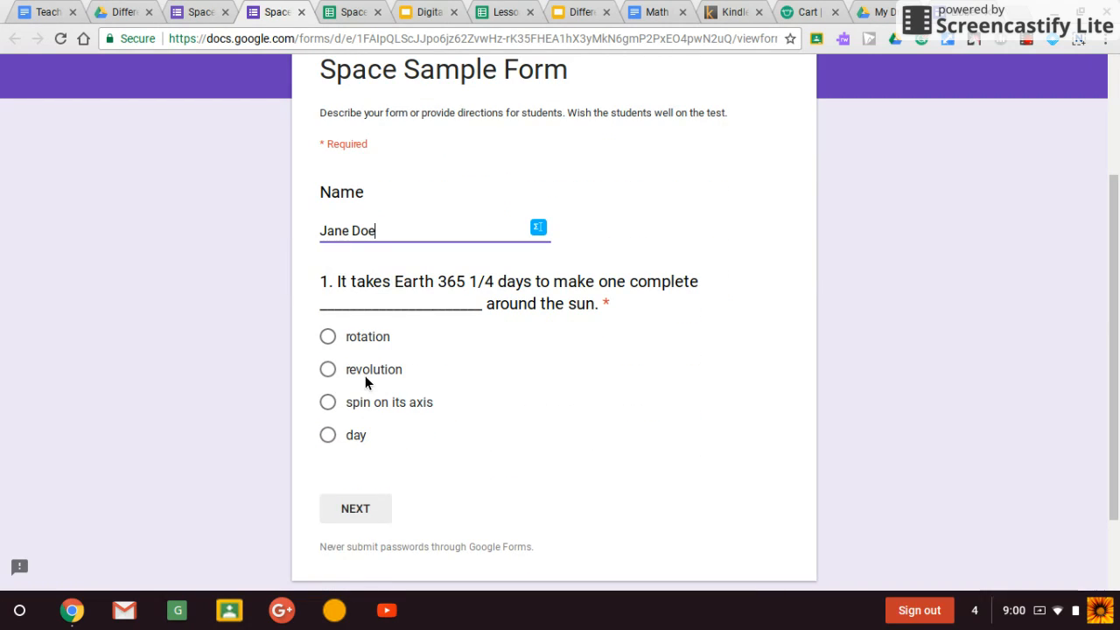
{"action": "left_click", "coordinate": [343, 370]}
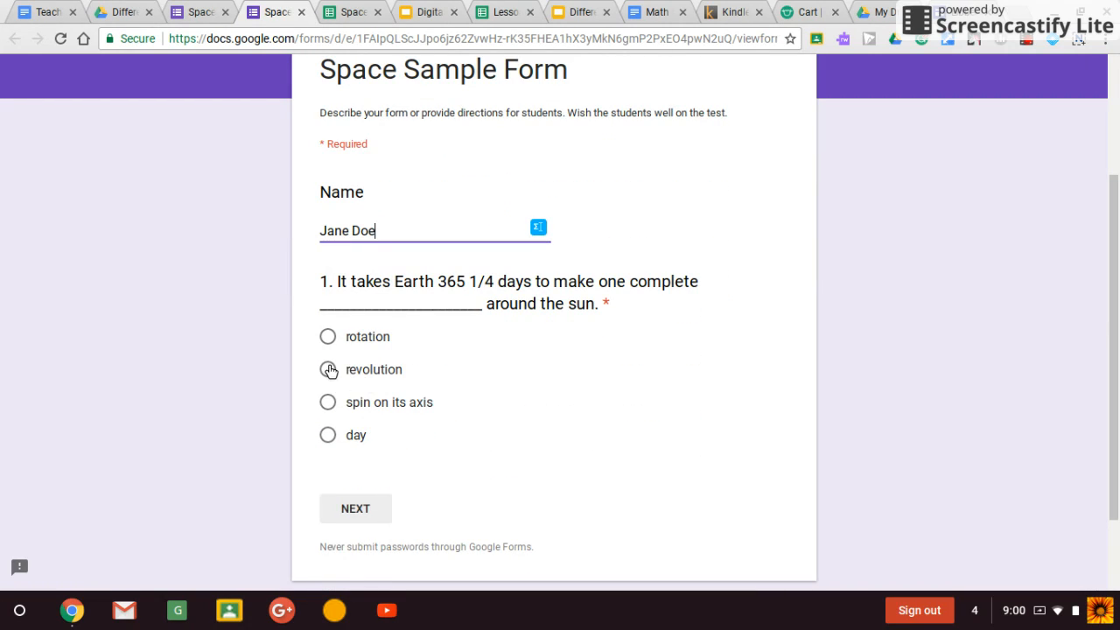
{"action": "left_click", "coordinate": [357, 508]}
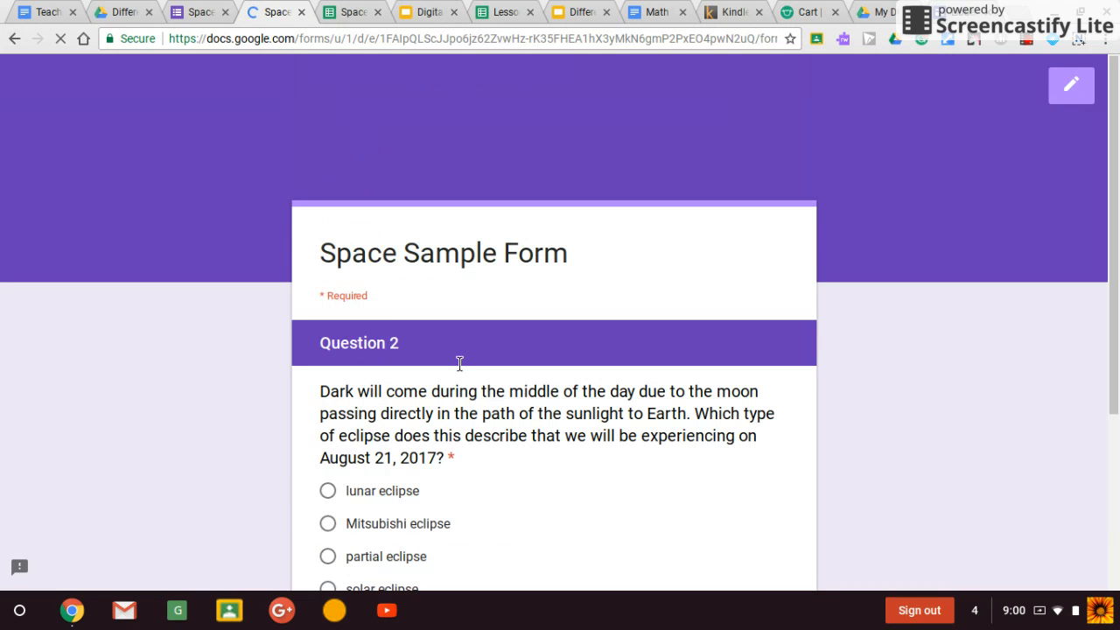
{"action": "left_click_drag", "start_coordinate": [1118, 147], "coordinate": [1118, 280]}
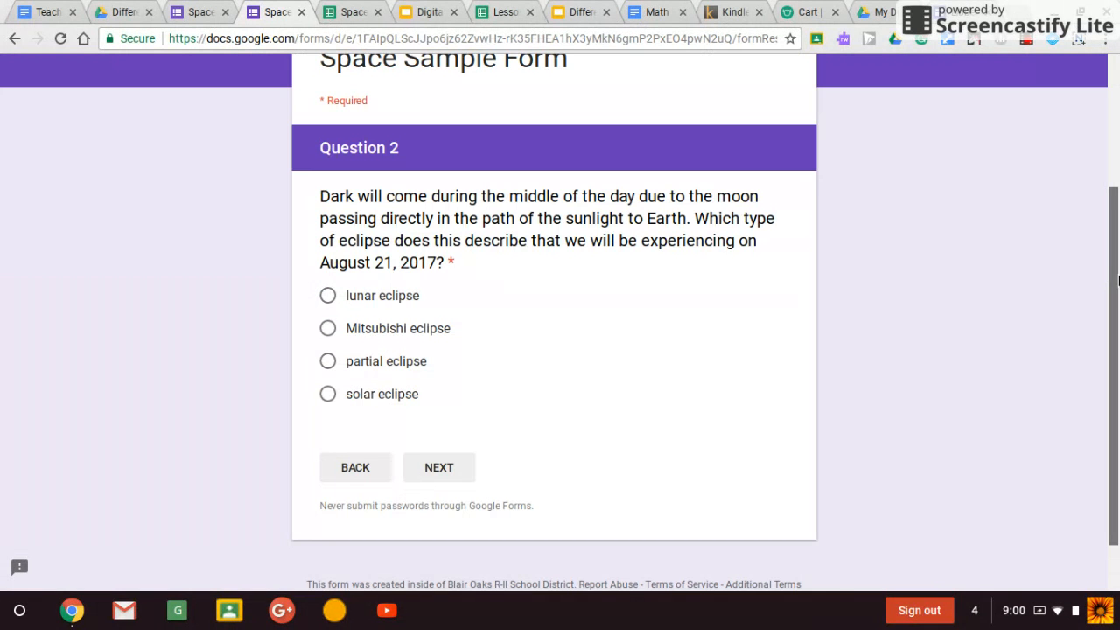
Return to question 1 in the preview, change the answer to "rotation" and continue to test the wrong-answer route.
{"action": "left_click", "coordinate": [353, 461]}
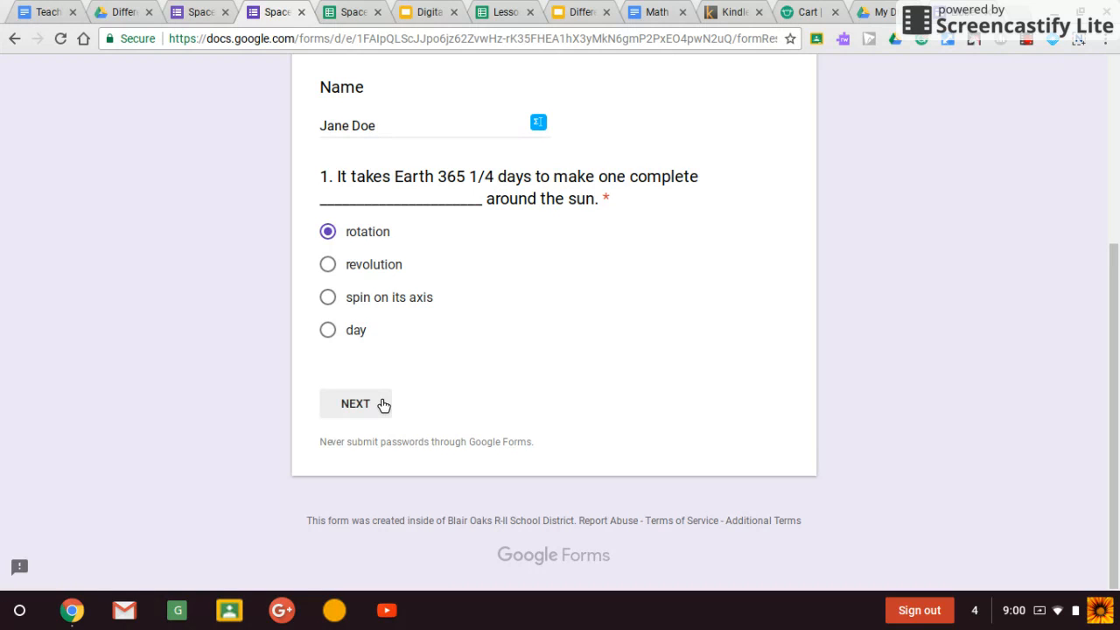
{"action": "left_click", "coordinate": [382, 404]}
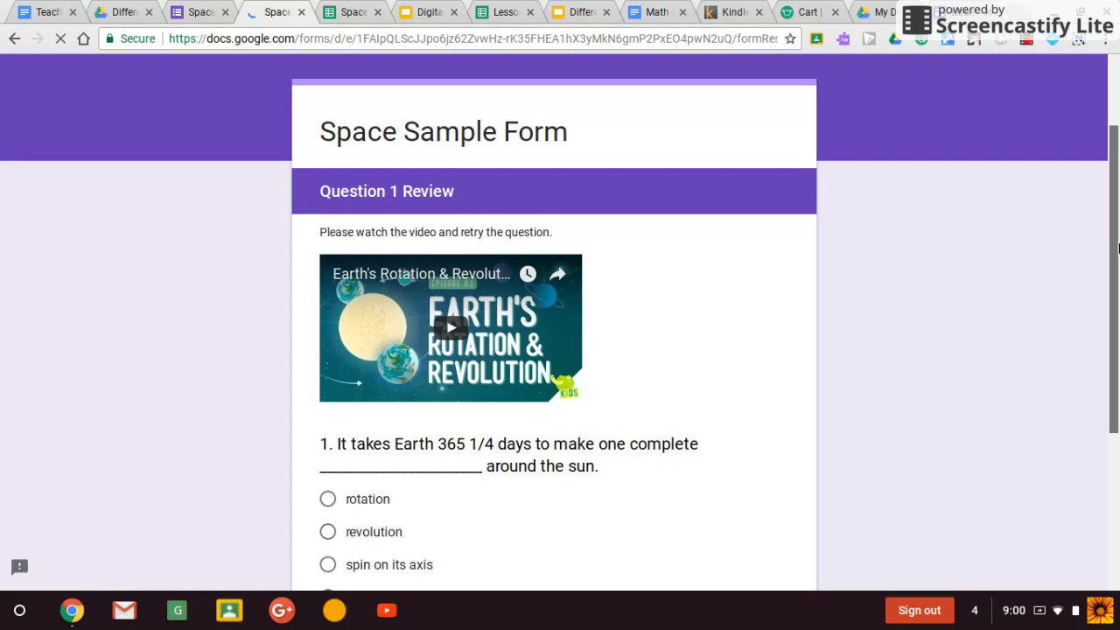
{"action": "left_click_drag", "start_coordinate": [1118, 248], "coordinate": [1118, 264]}
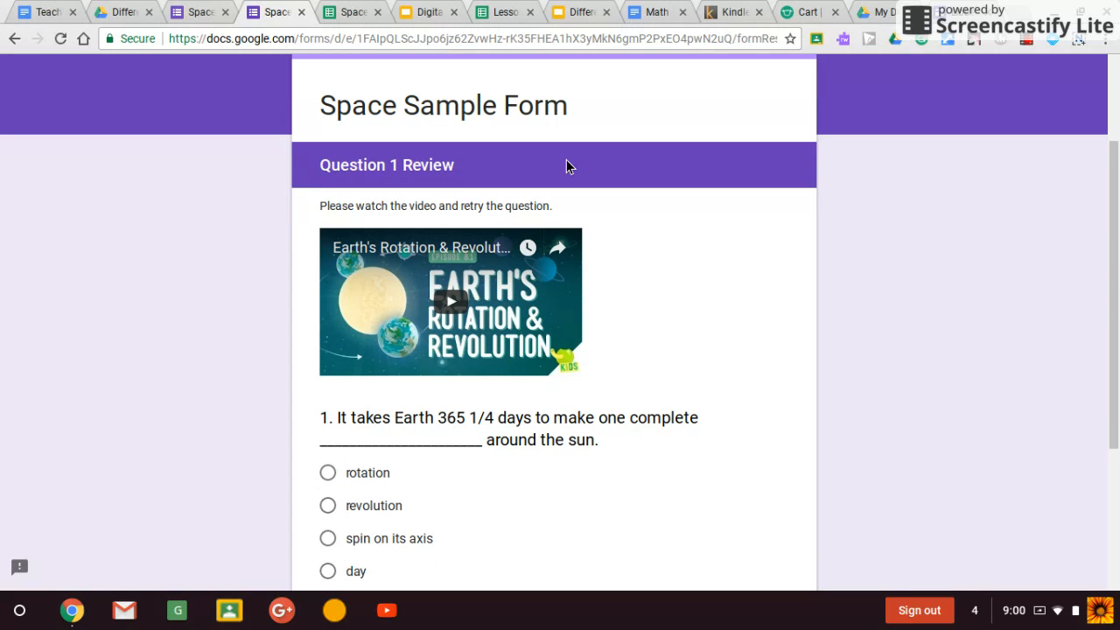
Answer the repeated question in Question 1 Review with "revolution" and continue to the following section.
{"action": "left_click_drag", "start_coordinate": [1118, 224], "coordinate": [1118, 264]}
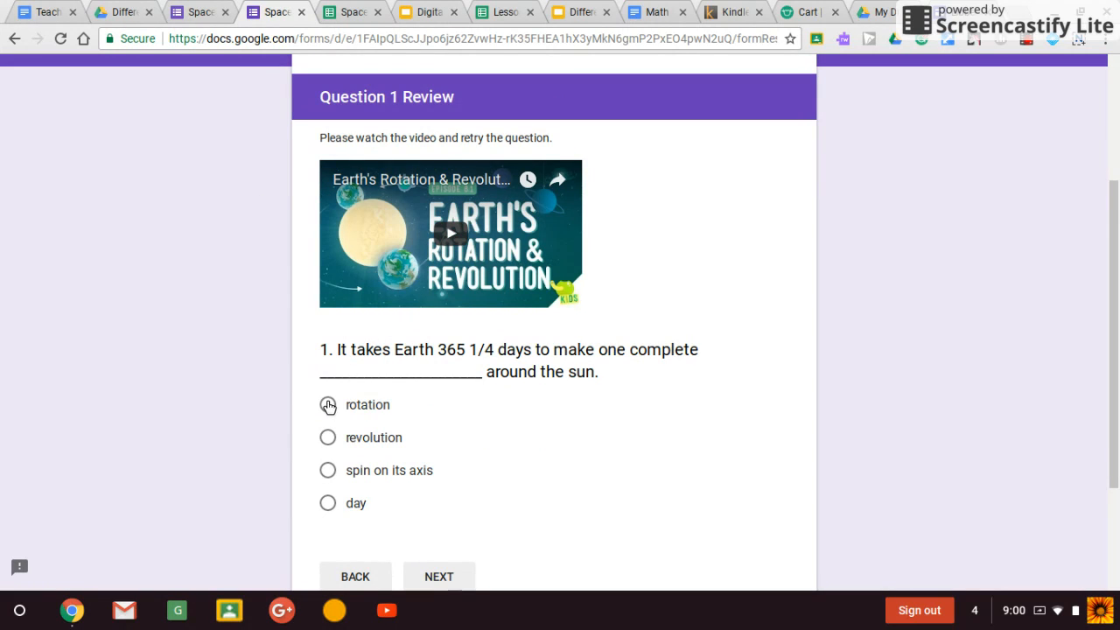
{"action": "left_click", "coordinate": [327, 439]}
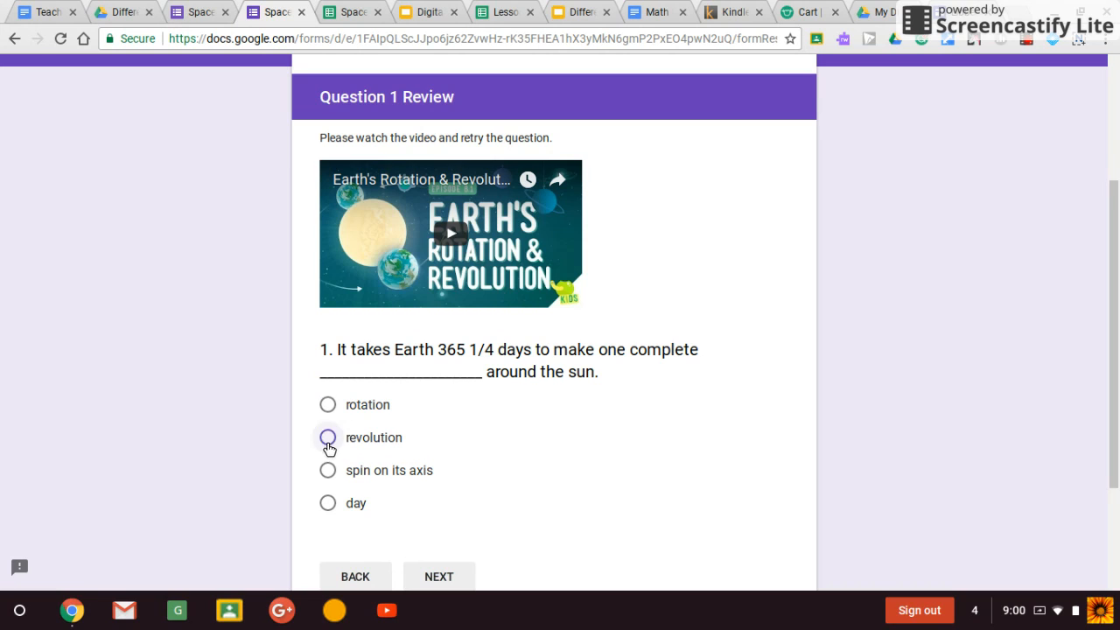
{"action": "left_click", "coordinate": [442, 573]}
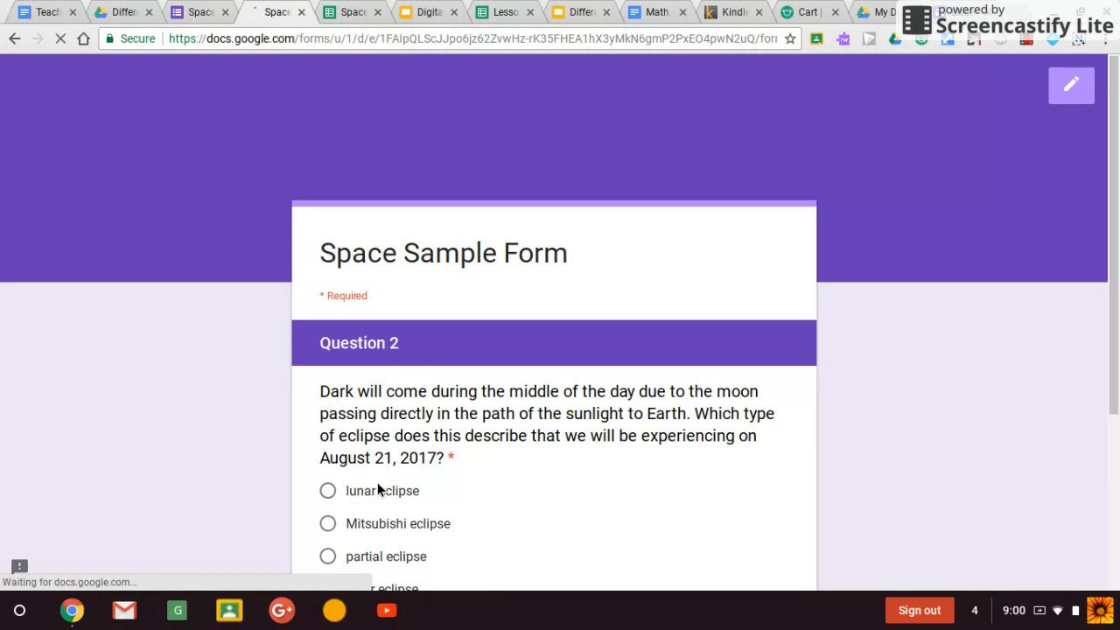
Test the wrong-answer route for question 2 by answering "partial eclipse" and continuing to the following section.
{"action": "left_click_drag", "start_coordinate": [1116, 229], "coordinate": [1117, 309]}
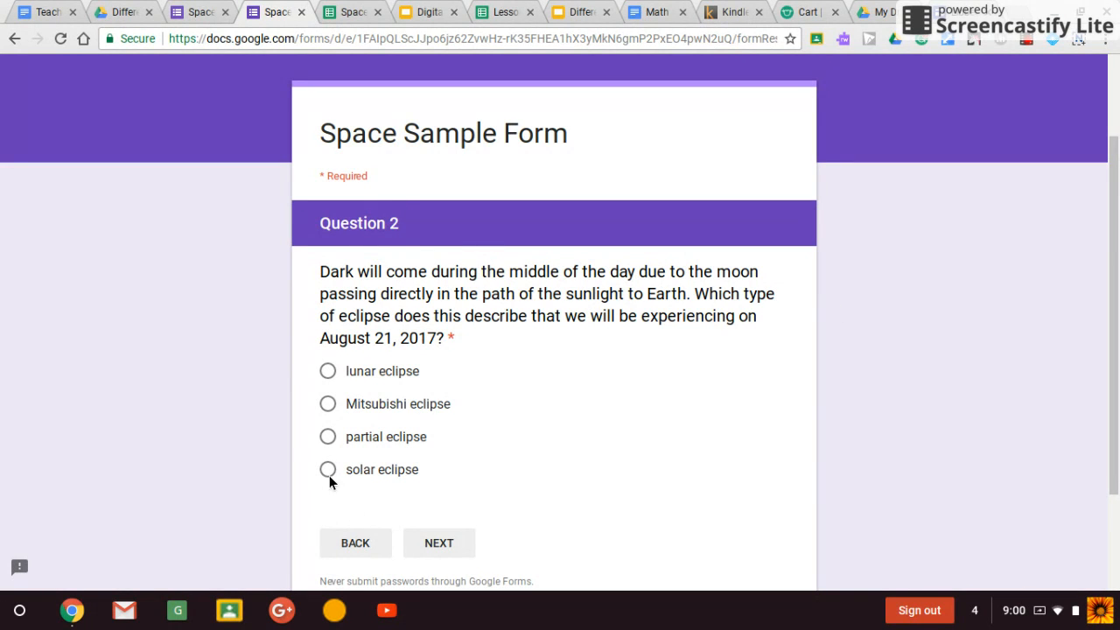
{"action": "left_click", "coordinate": [326, 440]}
{"action": "left_click", "coordinate": [447, 547]}
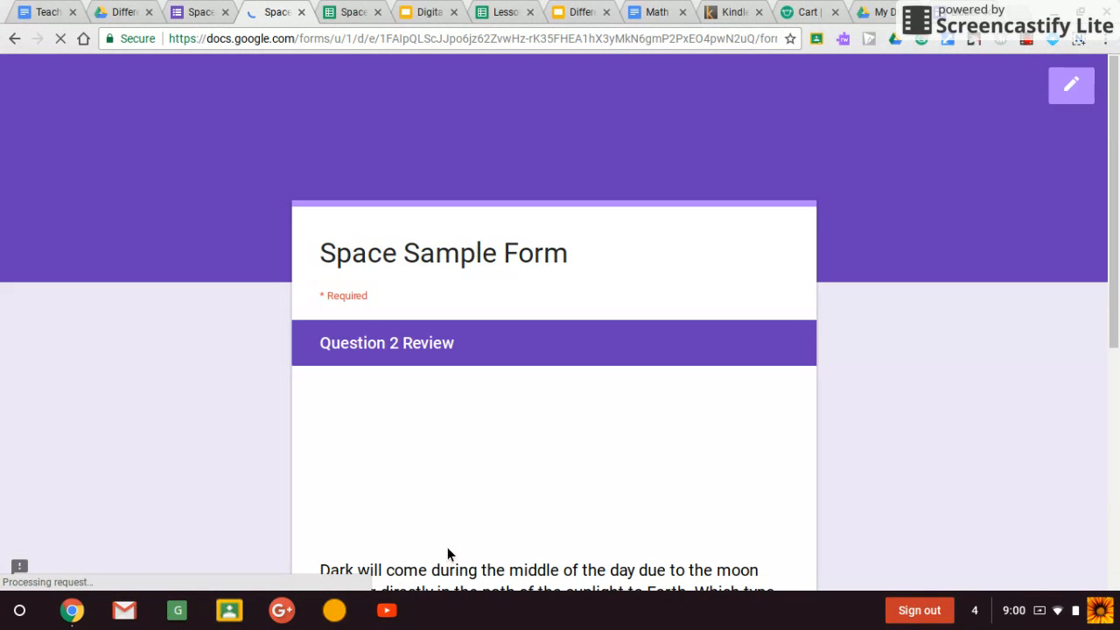
Test a repeated wrong answer in Question 2 Review by choosing "lunar eclipse" and continuing.
{"action": "scroll", "coordinate": [1118, 259], "scroll_direction": "down", "scroll_amount": 1}
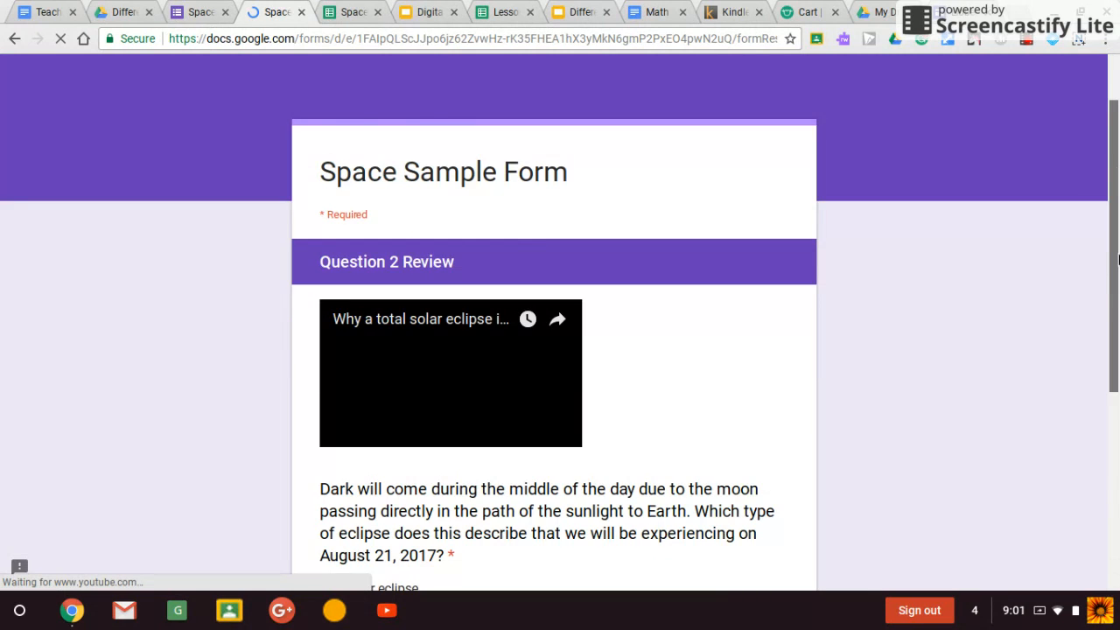
{"action": "scroll", "coordinate": [1118, 259], "scroll_direction": "down", "scroll_amount": 2}
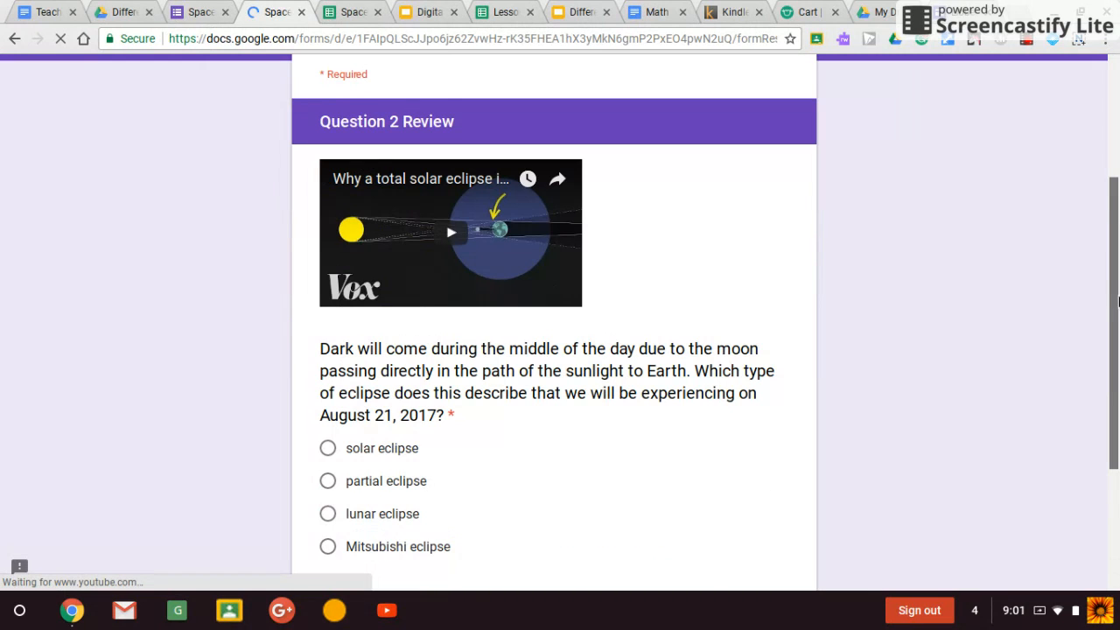
{"action": "left_click_drag", "start_coordinate": [1118, 301], "coordinate": [1118, 312]}
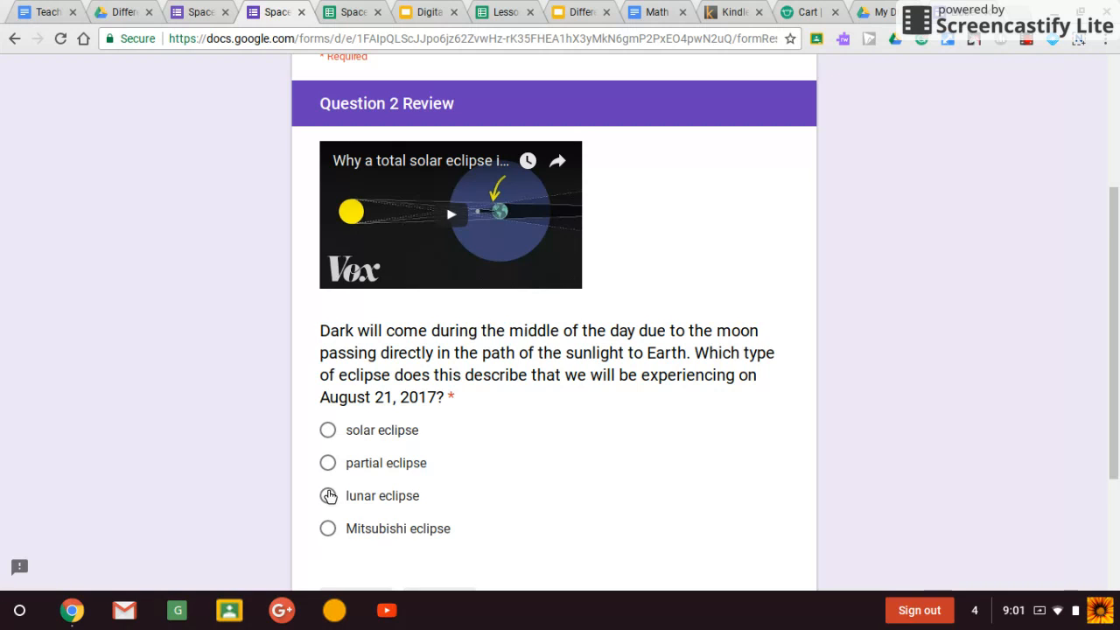
{"action": "left_click", "coordinate": [328, 495]}
{"action": "scroll", "coordinate": [350, 490], "scroll_direction": "down", "scroll_amount": 2}
{"action": "left_click", "coordinate": [449, 497]}
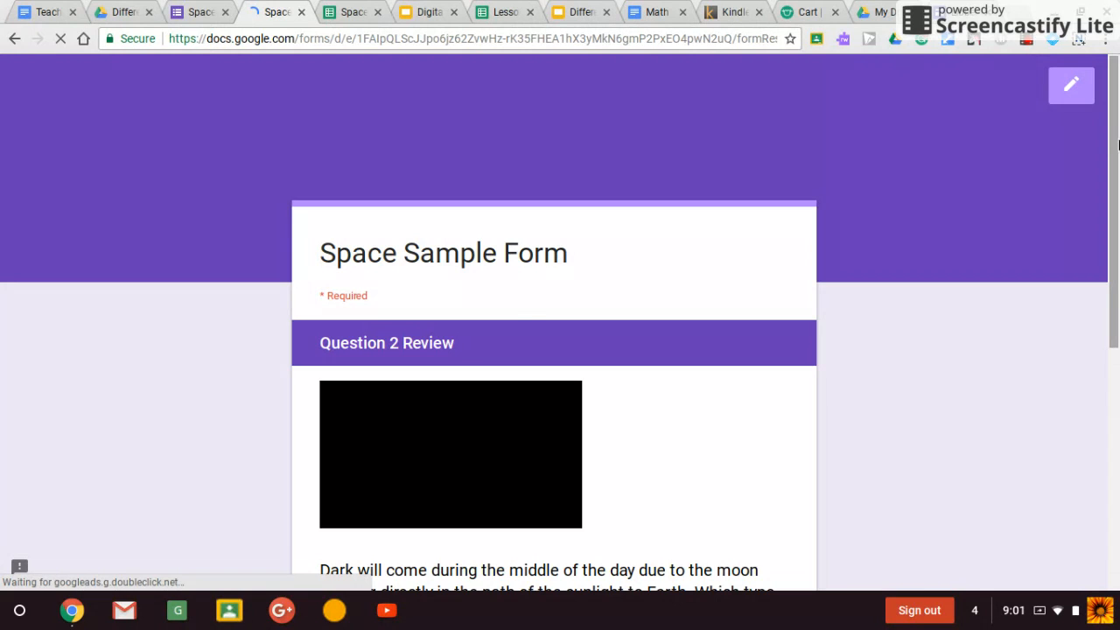
Change the Question 2 Review answer to "solar eclipse", continue and submit the form response.
{"action": "left_click_drag", "start_coordinate": [1115, 144], "coordinate": [1114, 253]}
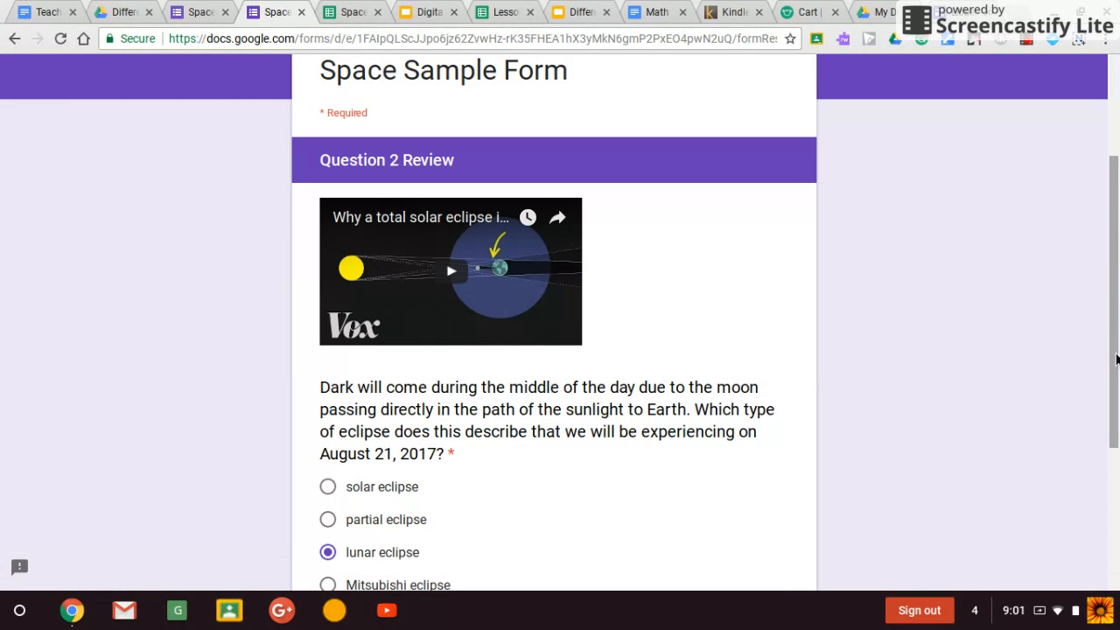
{"action": "scroll", "coordinate": [322, 469], "scroll_direction": "down", "scroll_amount": 1}
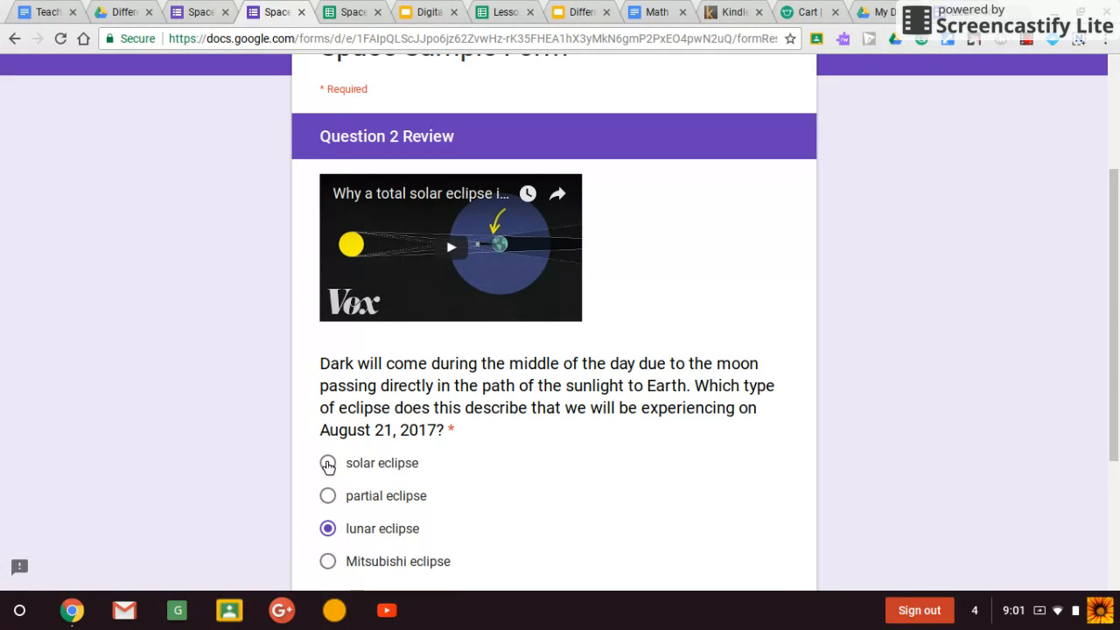
{"action": "left_click", "coordinate": [322, 466]}
{"action": "scroll", "coordinate": [401, 518], "scroll_direction": "down", "scroll_amount": 2}
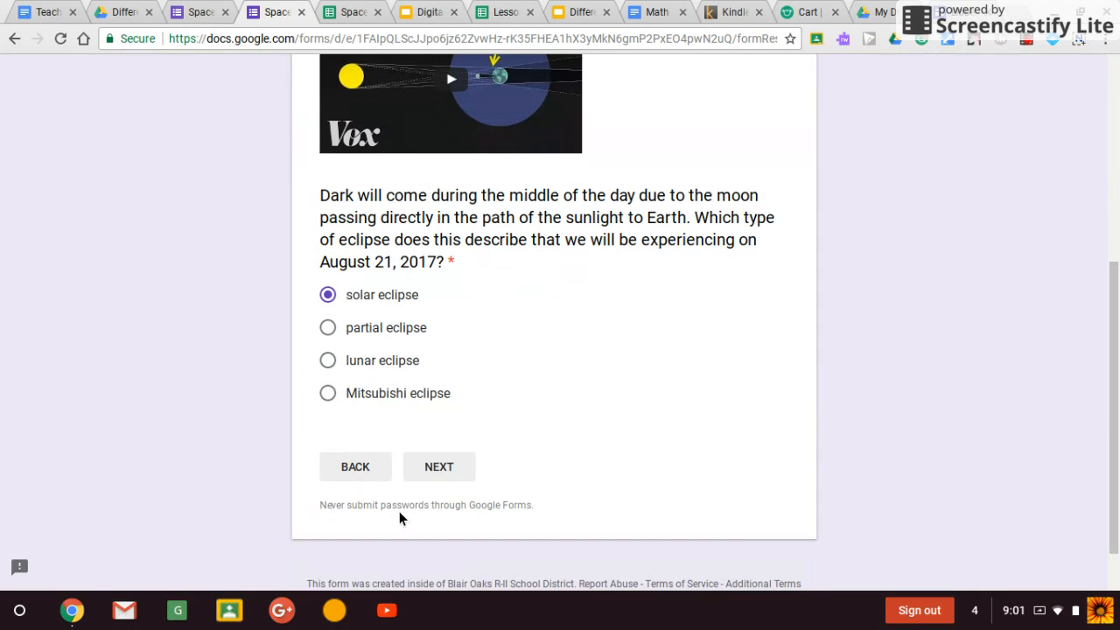
{"action": "left_click", "coordinate": [439, 474]}
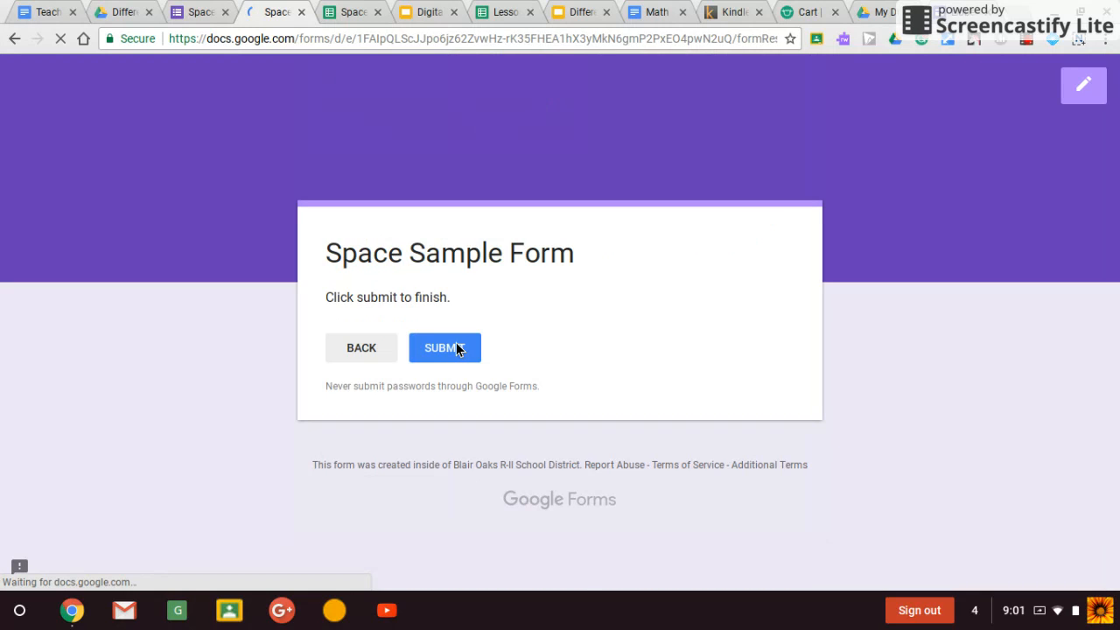
{"action": "left_click", "coordinate": [457, 348]}
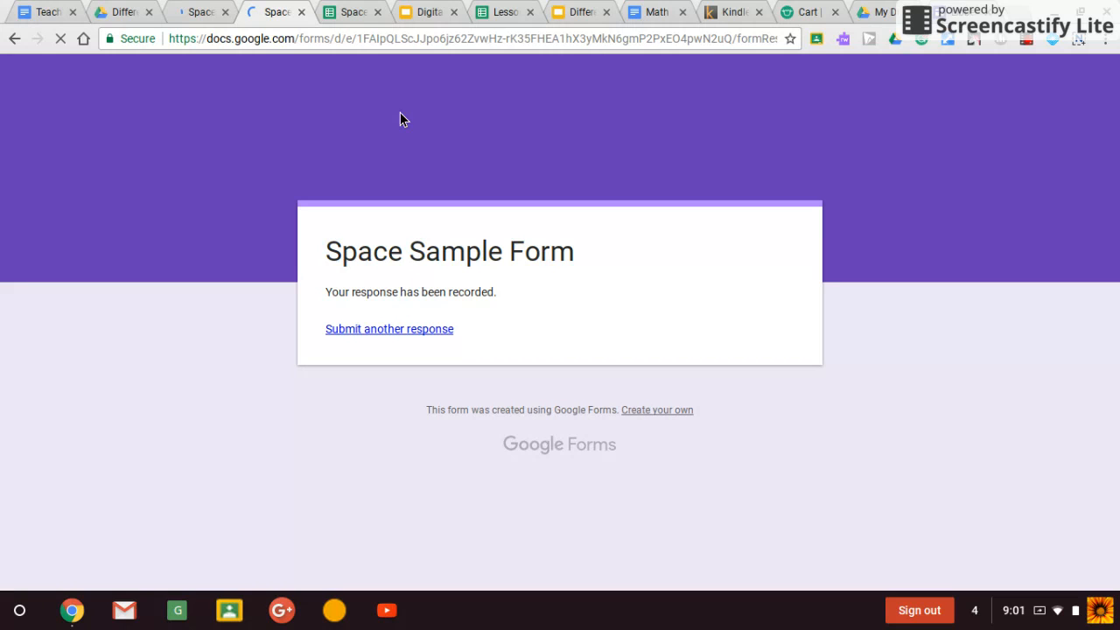
Start another response, enter the student's name, answer question 1 with "revolution" and continue.
{"action": "left_click", "coordinate": [389, 329]}
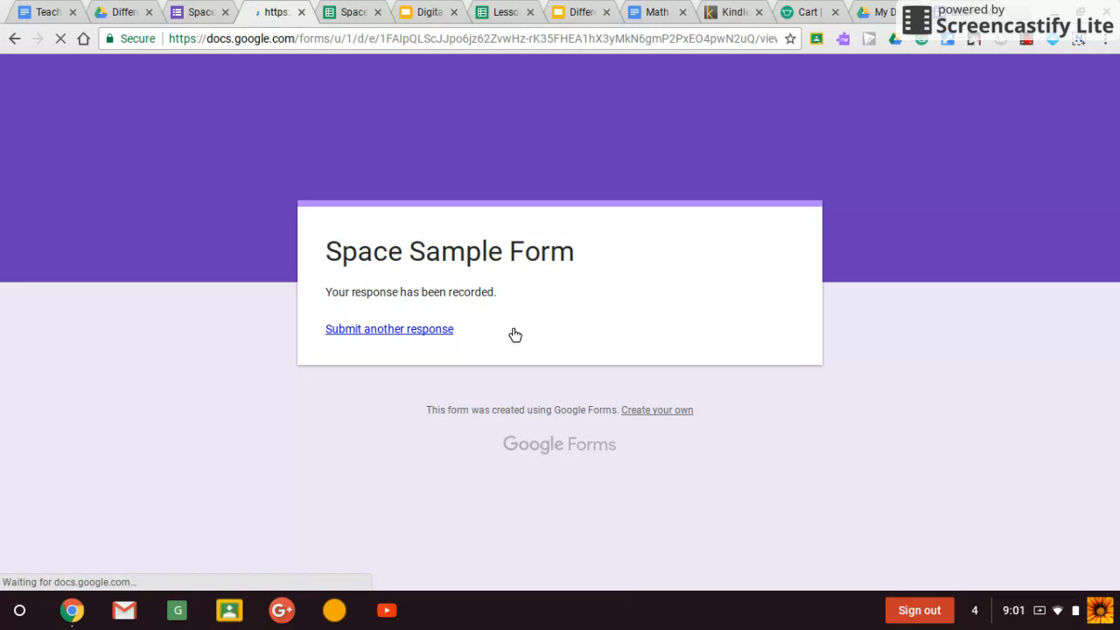
{"action": "left_click_drag", "start_coordinate": [1118, 302], "coordinate": [1118, 393]}
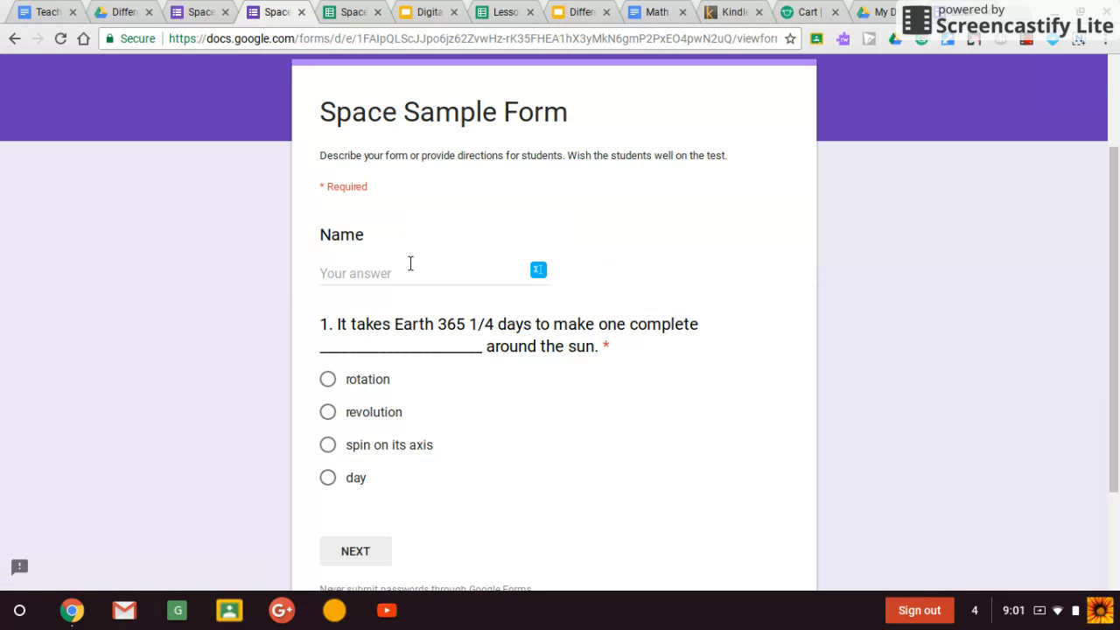
{"action": "left_click", "coordinate": [411, 263]}
{"action": "type", "text": "John Doe"}
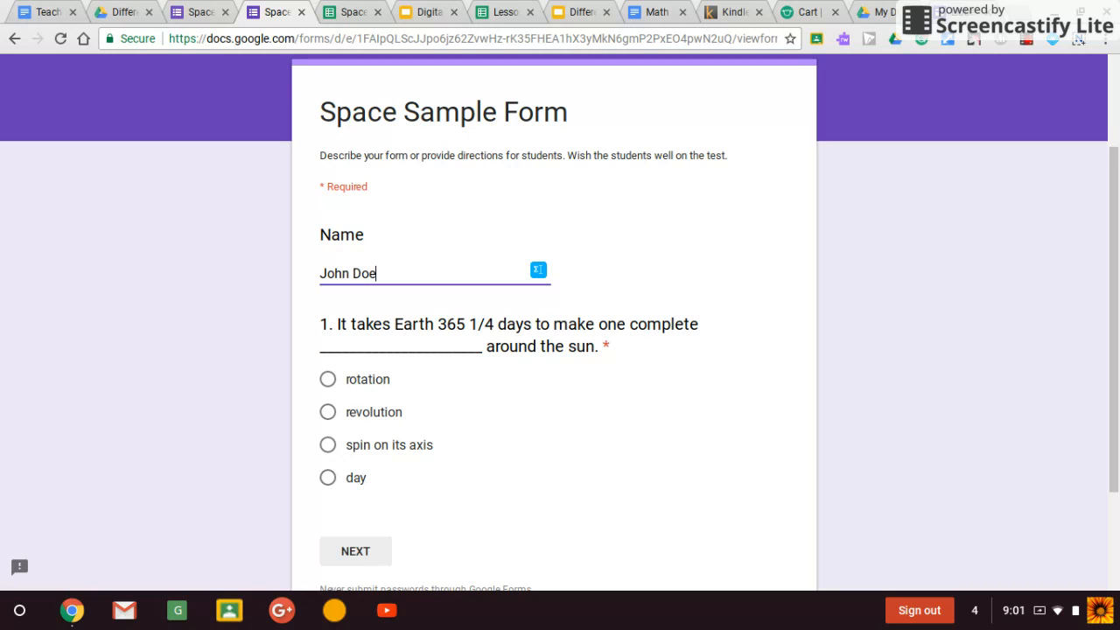
{"action": "left_click", "coordinate": [326, 411]}
{"action": "left_click", "coordinate": [358, 552]}
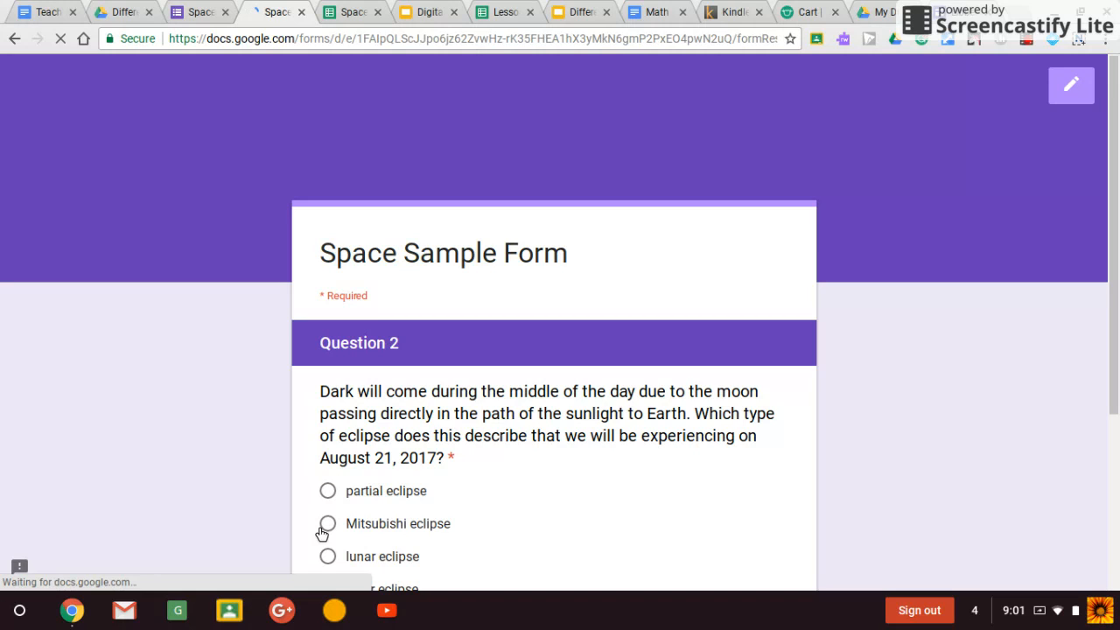
Test the correct-answer route for question 2 by answering "solar eclipse" and continuing to the following section.
{"action": "scroll", "coordinate": [539, 339], "scroll_direction": "down", "scroll_amount": 3}
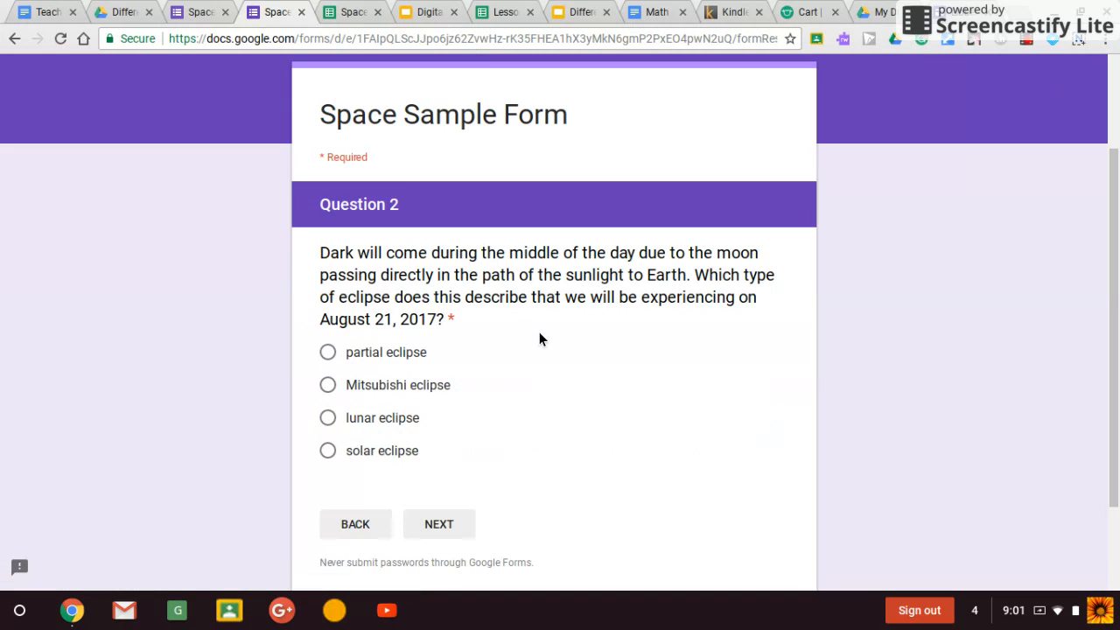
{"action": "left_click", "coordinate": [327, 450]}
{"action": "left_click", "coordinate": [440, 523]}
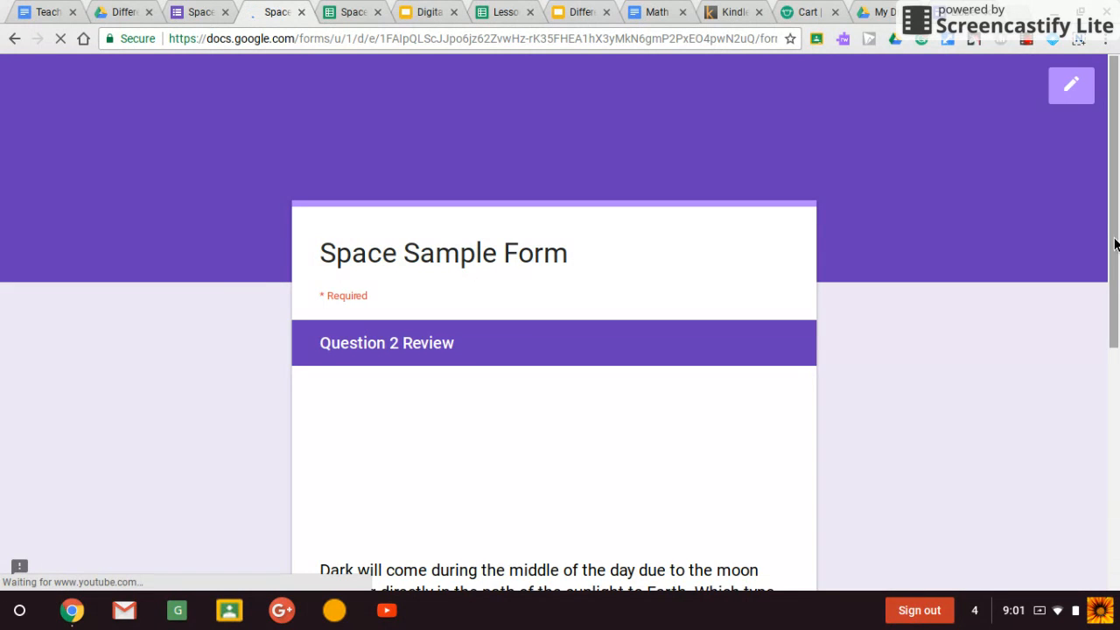
Answer the repeated question in Question 2 Review with "solar eclipse", continue and submit the second response.
{"action": "left_click_drag", "start_coordinate": [1115, 244], "coordinate": [437, 464]}
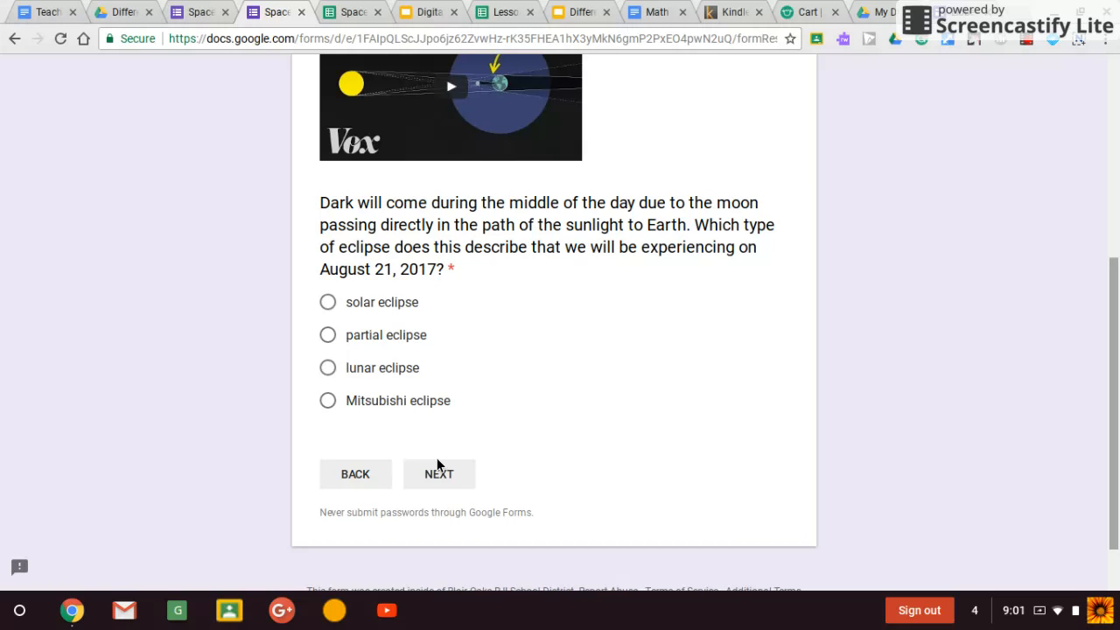
{"action": "left_click", "coordinate": [328, 303]}
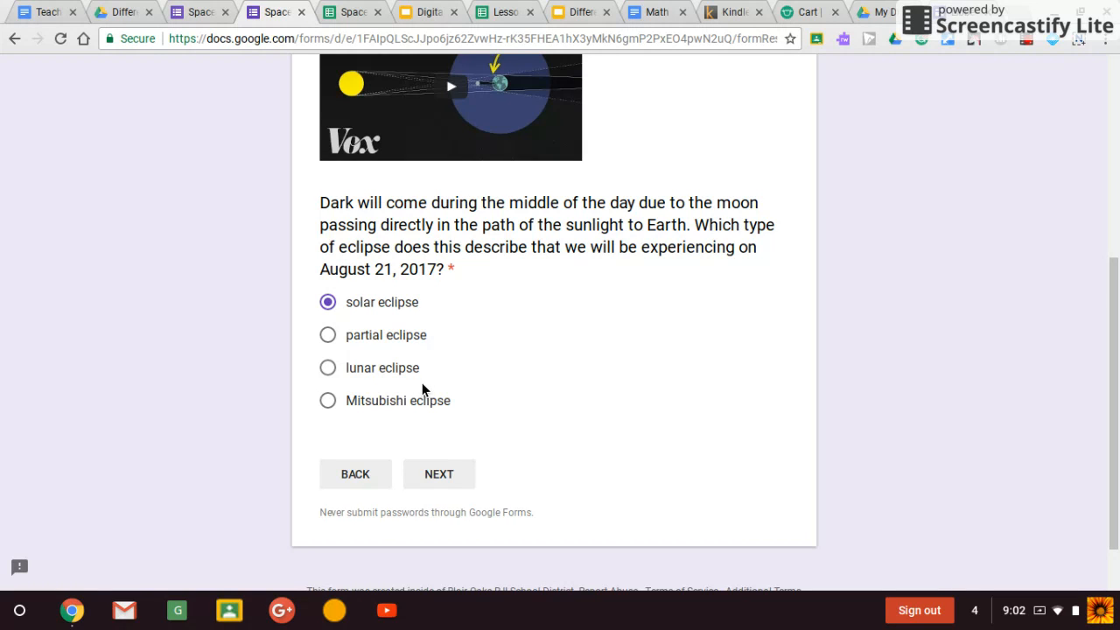
{"action": "left_click", "coordinate": [441, 477]}
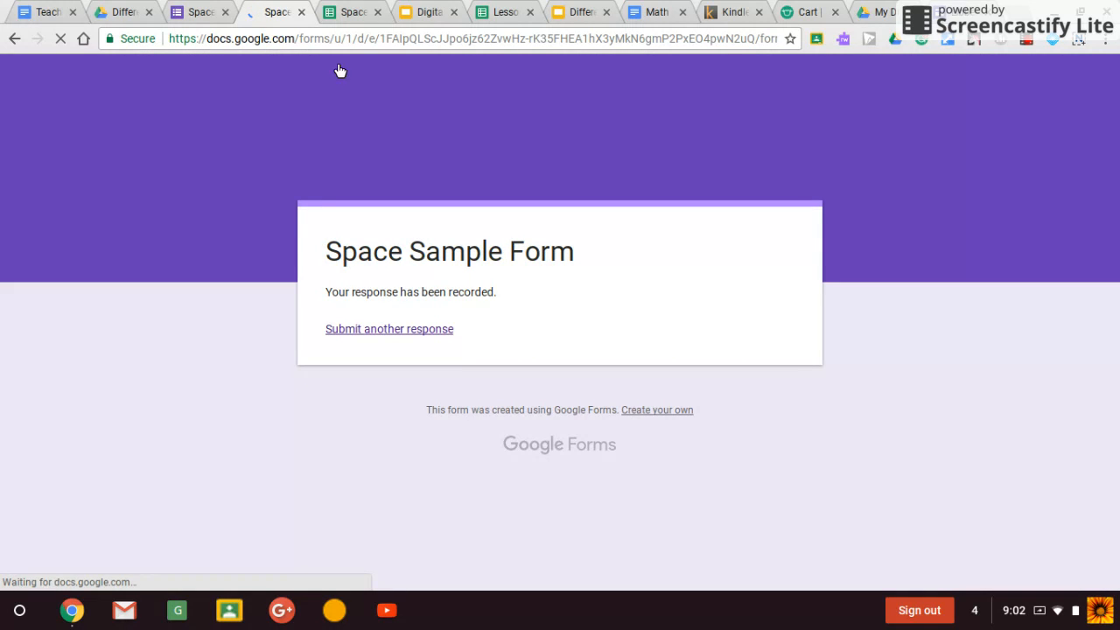
Check the submitted answers in the Space Sample Form (Responses) spreadsheet and return to the form editor.
{"action": "left_click", "coordinate": [332, 9]}
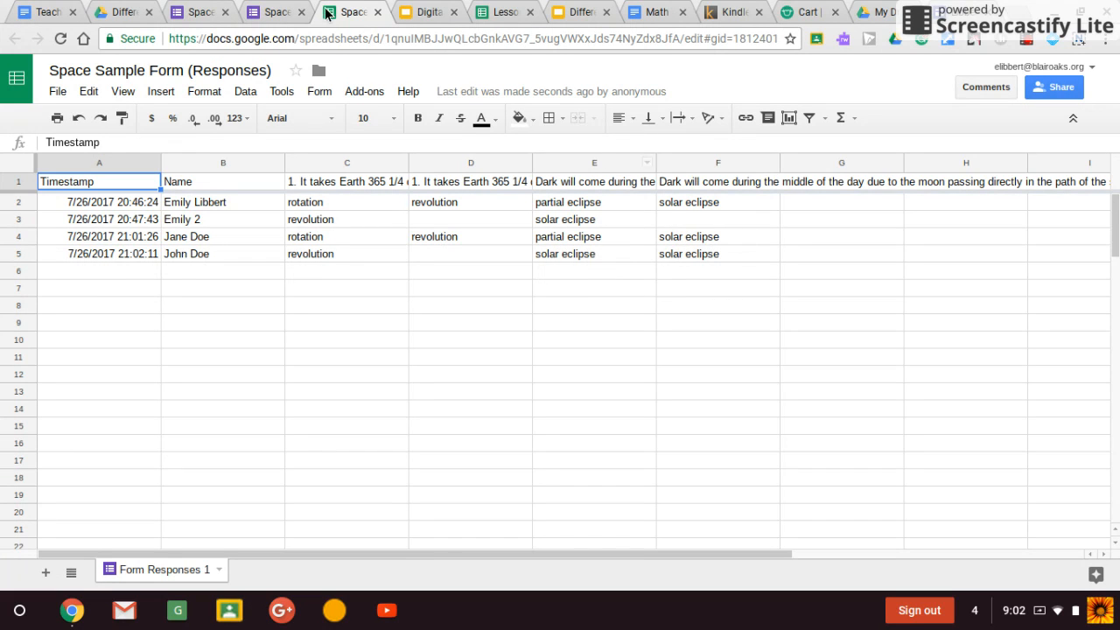
{"action": "left_click", "coordinate": [276, 8]}
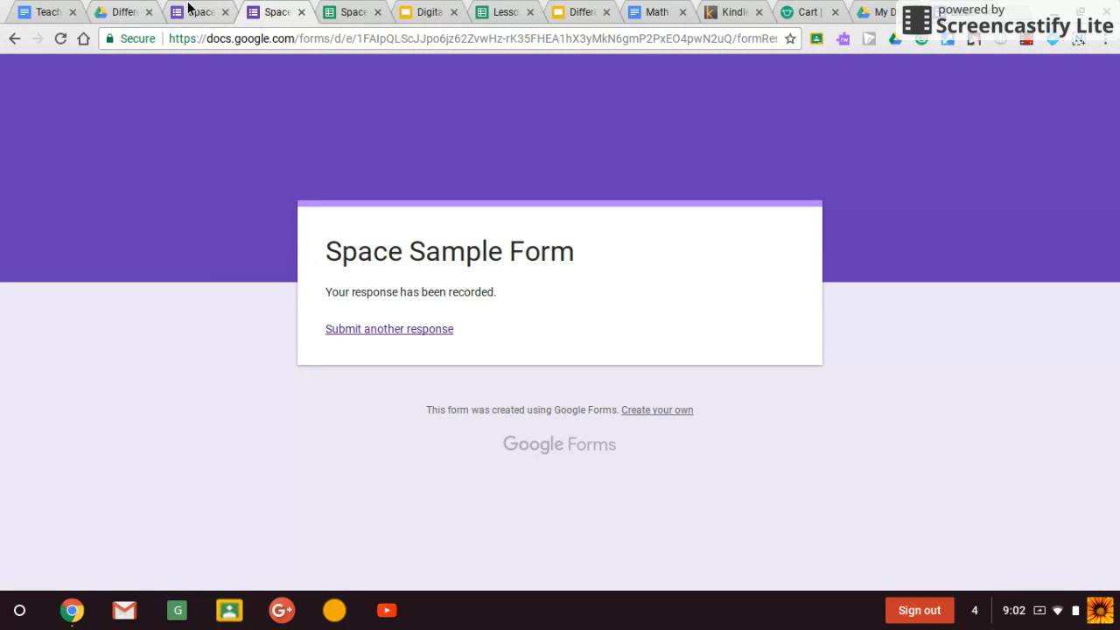
{"action": "left_click", "coordinate": [187, 8]}
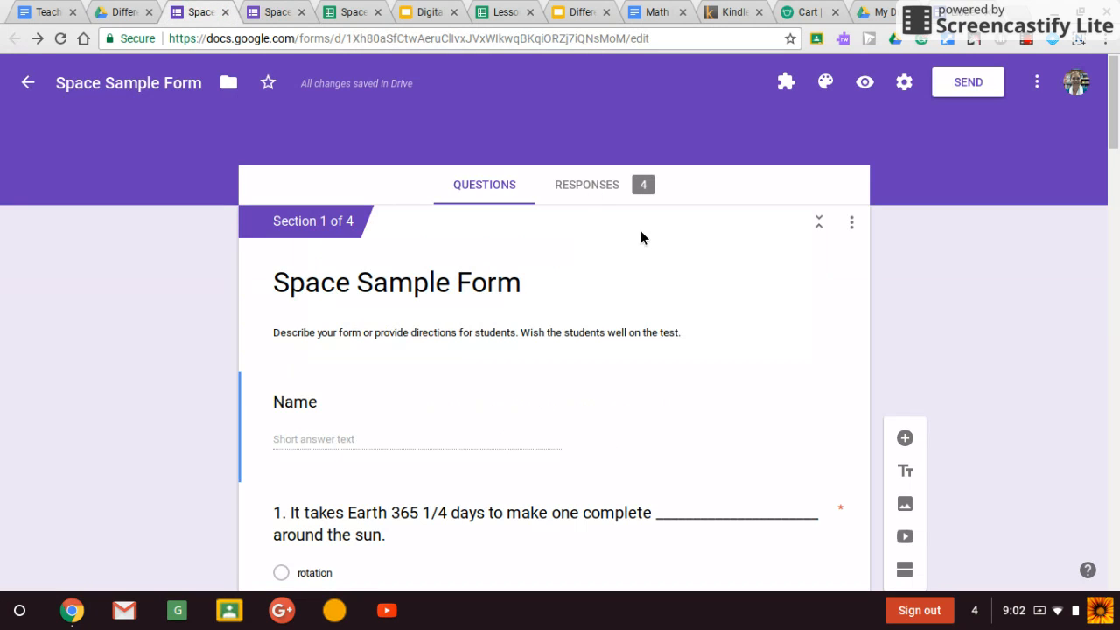
Examine the form's response summary, comparing the answer charts for both questions with those of their review sections.
{"action": "left_click", "coordinate": [593, 191]}
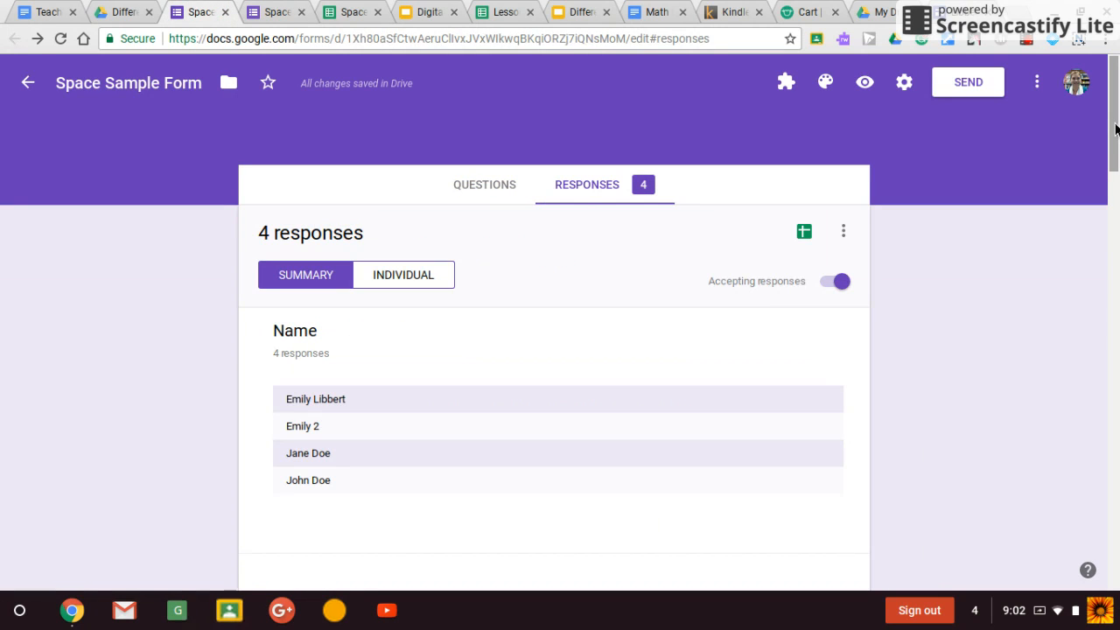
{"action": "left_click_drag", "start_coordinate": [1115, 140], "coordinate": [1116, 239]}
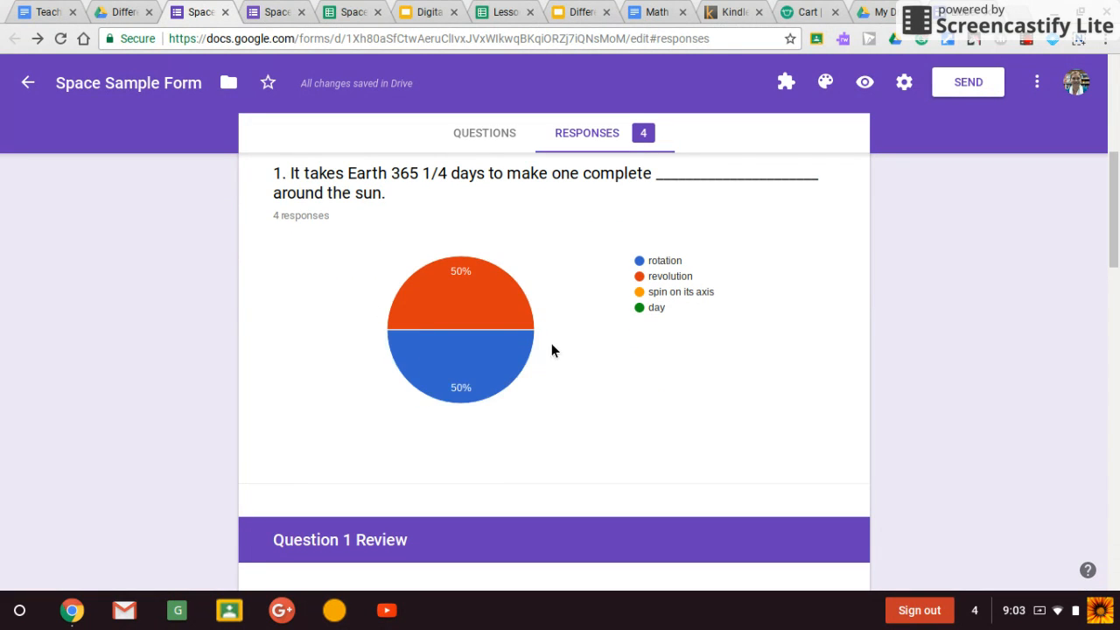
{"action": "left_click_drag", "start_coordinate": [1117, 237], "coordinate": [1117, 331]}
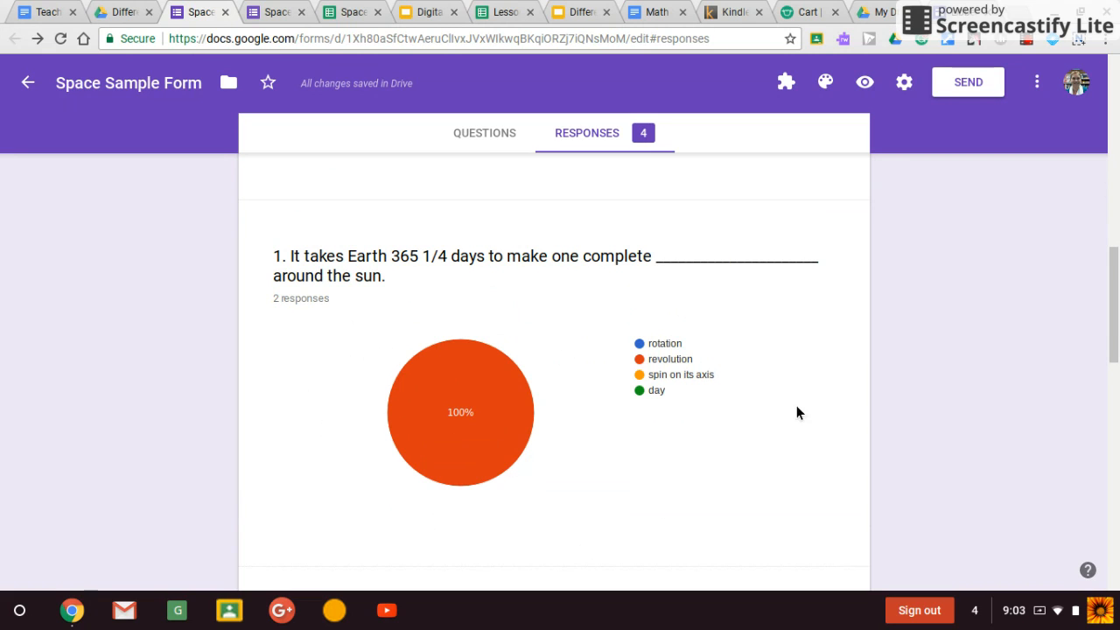
{"action": "left_click_drag", "start_coordinate": [1117, 291], "coordinate": [1117, 493]}
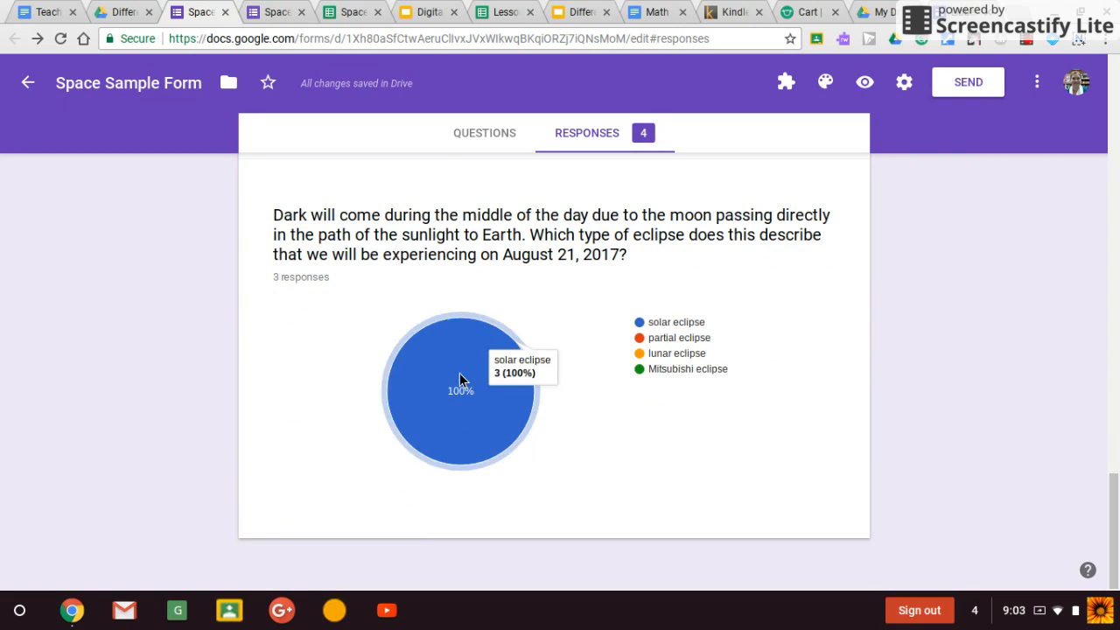
{"action": "left_click_drag", "start_coordinate": [1117, 414], "coordinate": [1117, 174]}
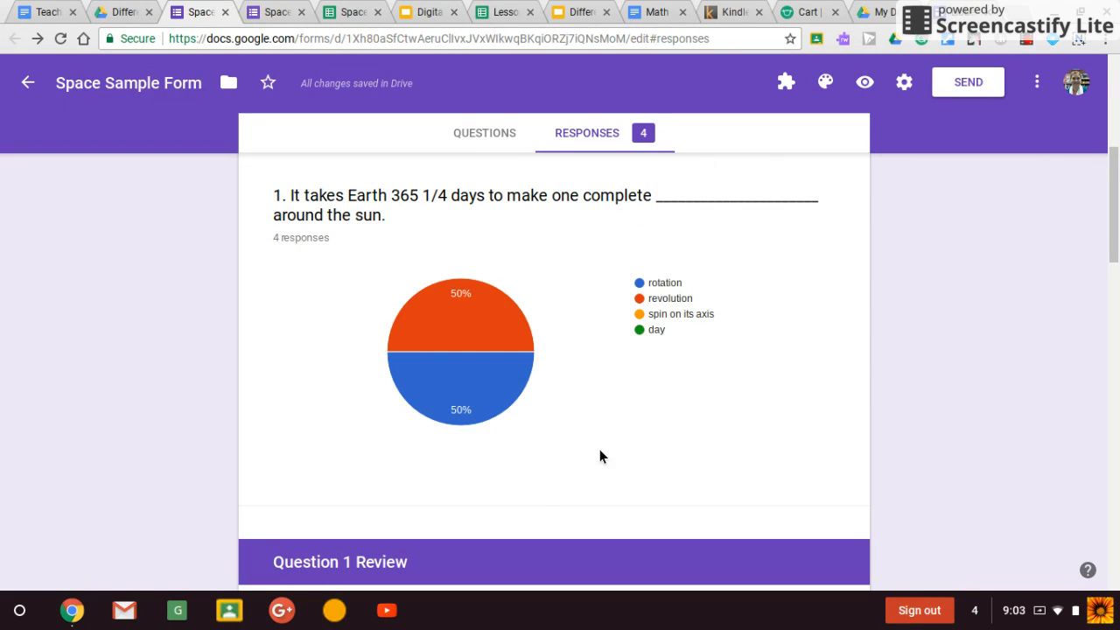
{"action": "left_click_drag", "start_coordinate": [1118, 249], "coordinate": [1118, 143]}
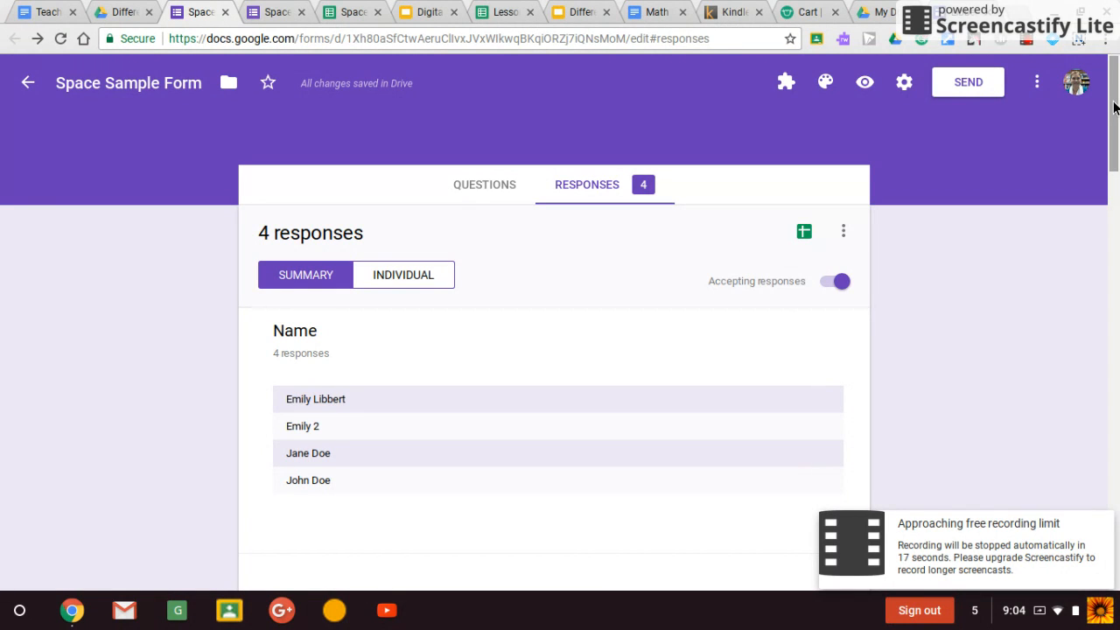
{"action": "left_click", "coordinate": [1026, 43]}
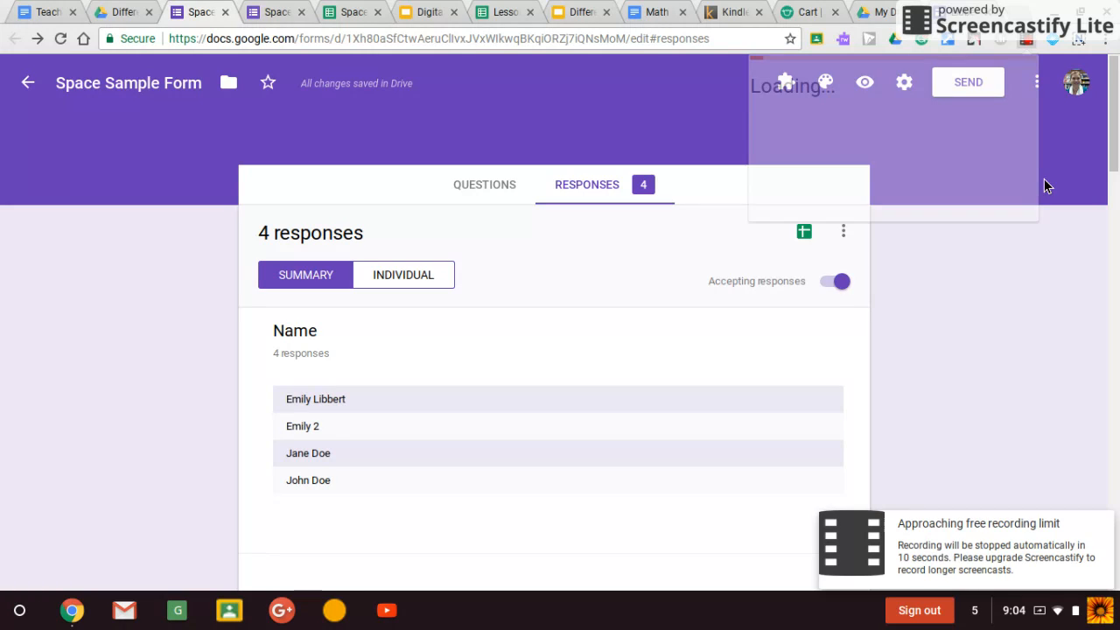